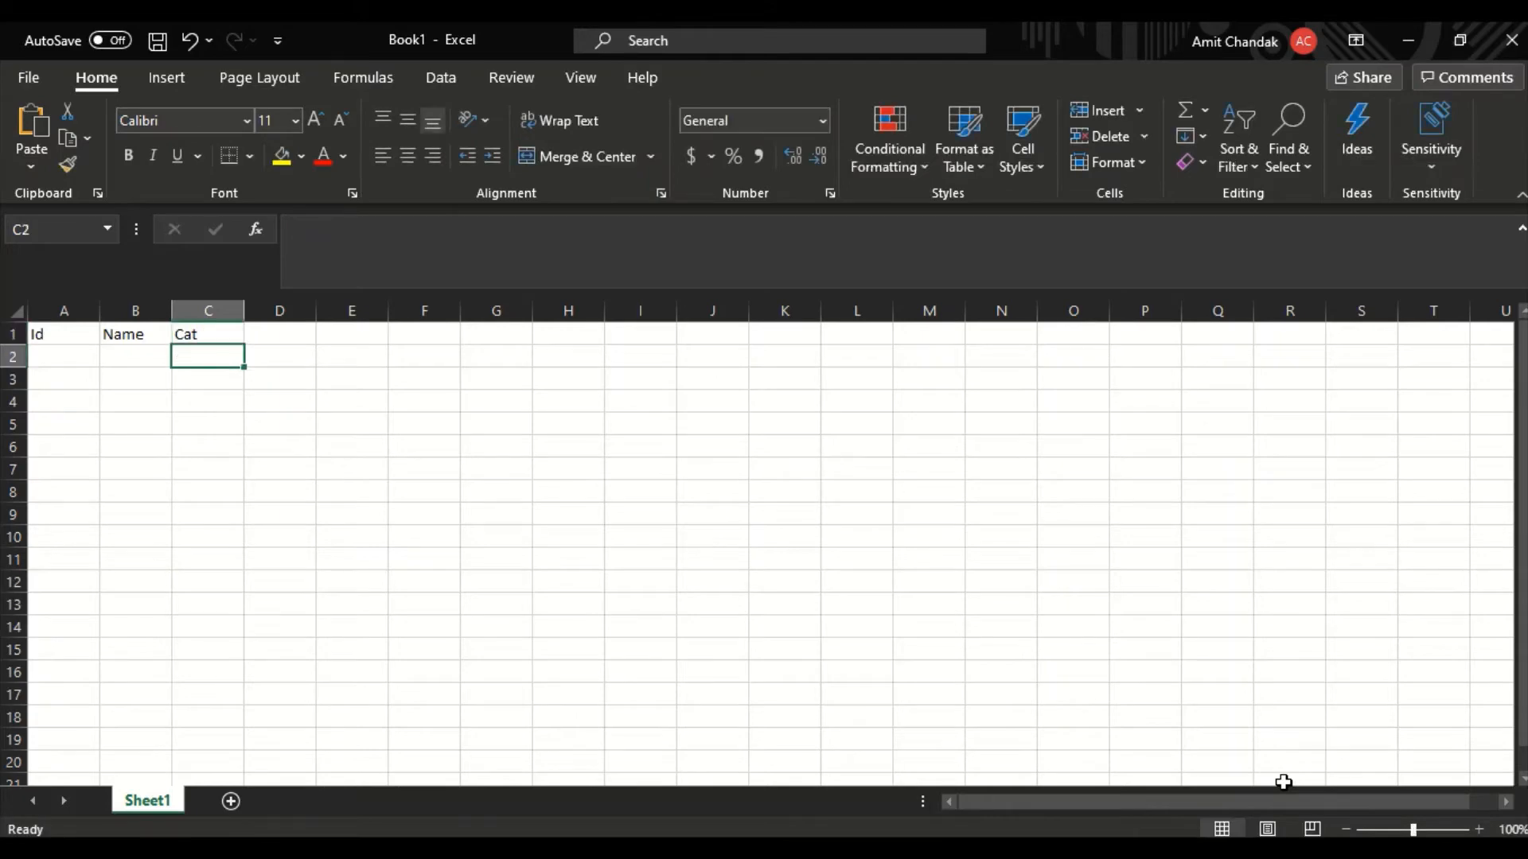
Step: Enter Id 1 in A2 and the name AB in B2 through B4
type("1")
key("Return")
key("Right")
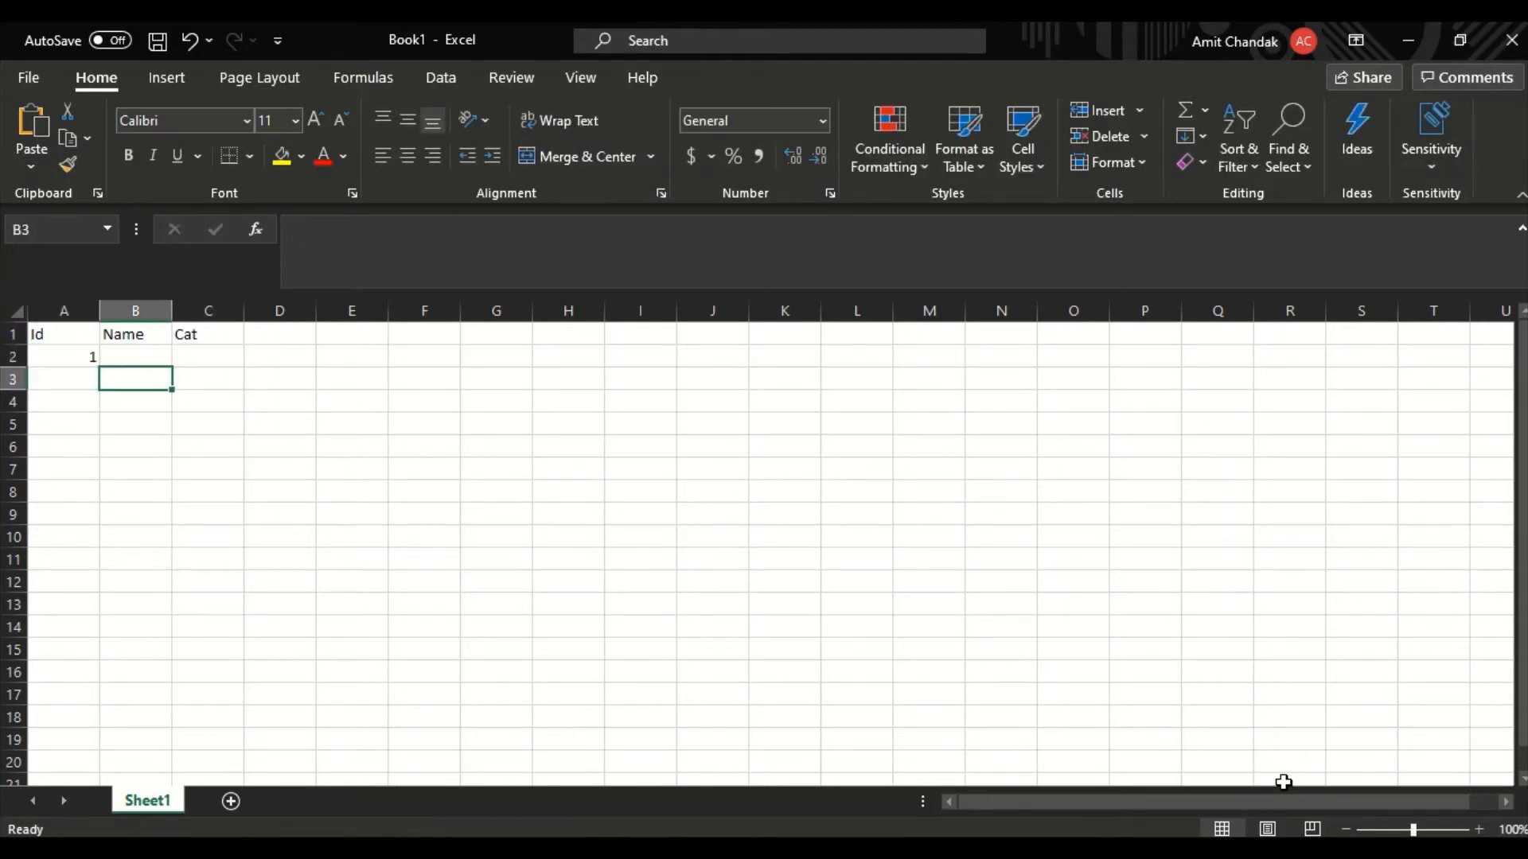
key("Up")
type("AB")
key("Return")
type("AB")
key("Return")
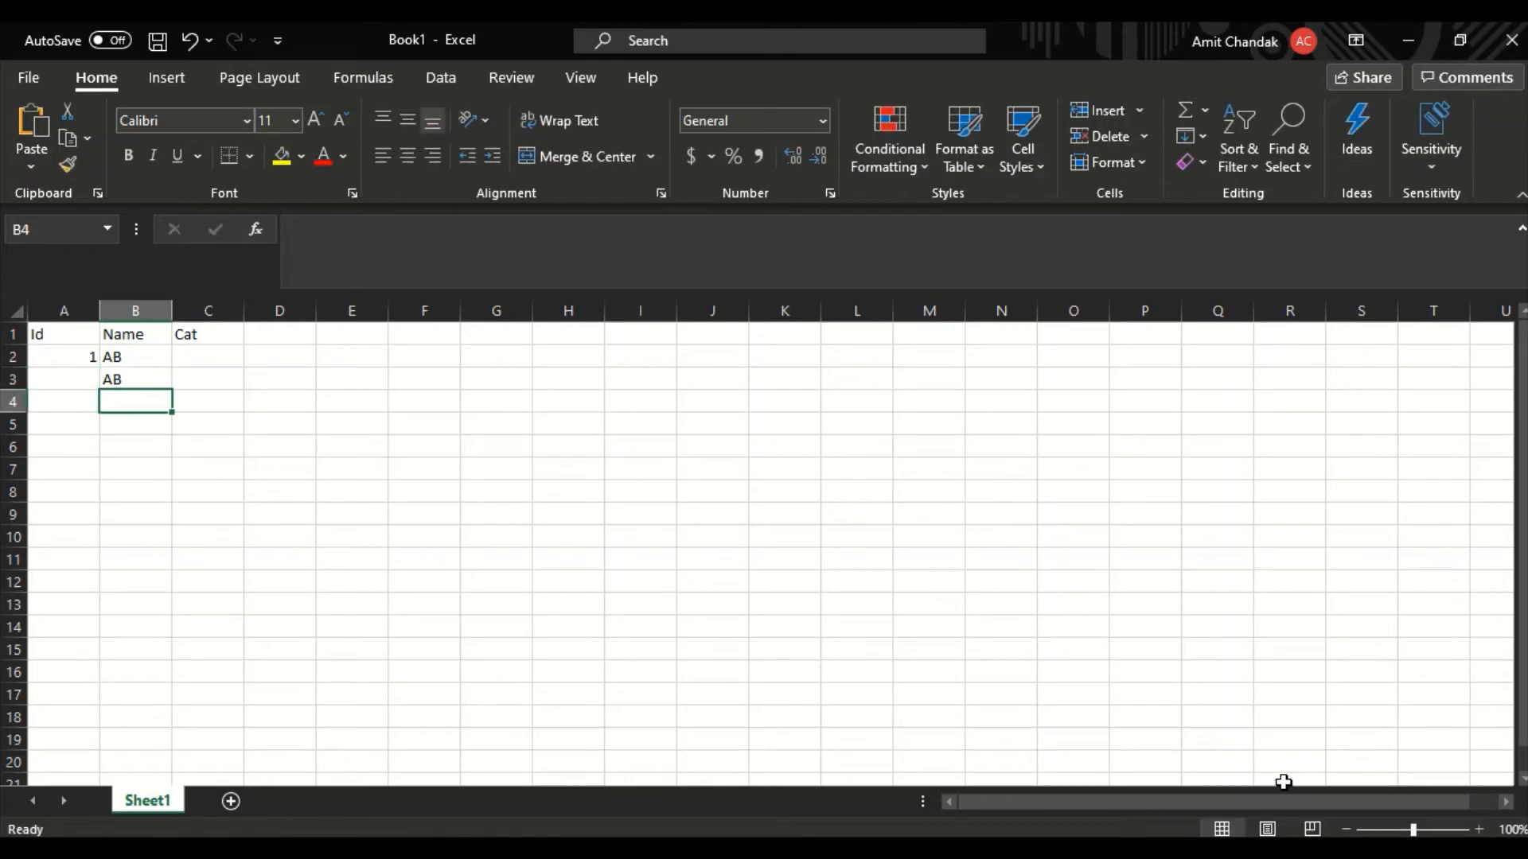
type("CD")
key("BackSpace")
key("BackSpace")
type("AB")
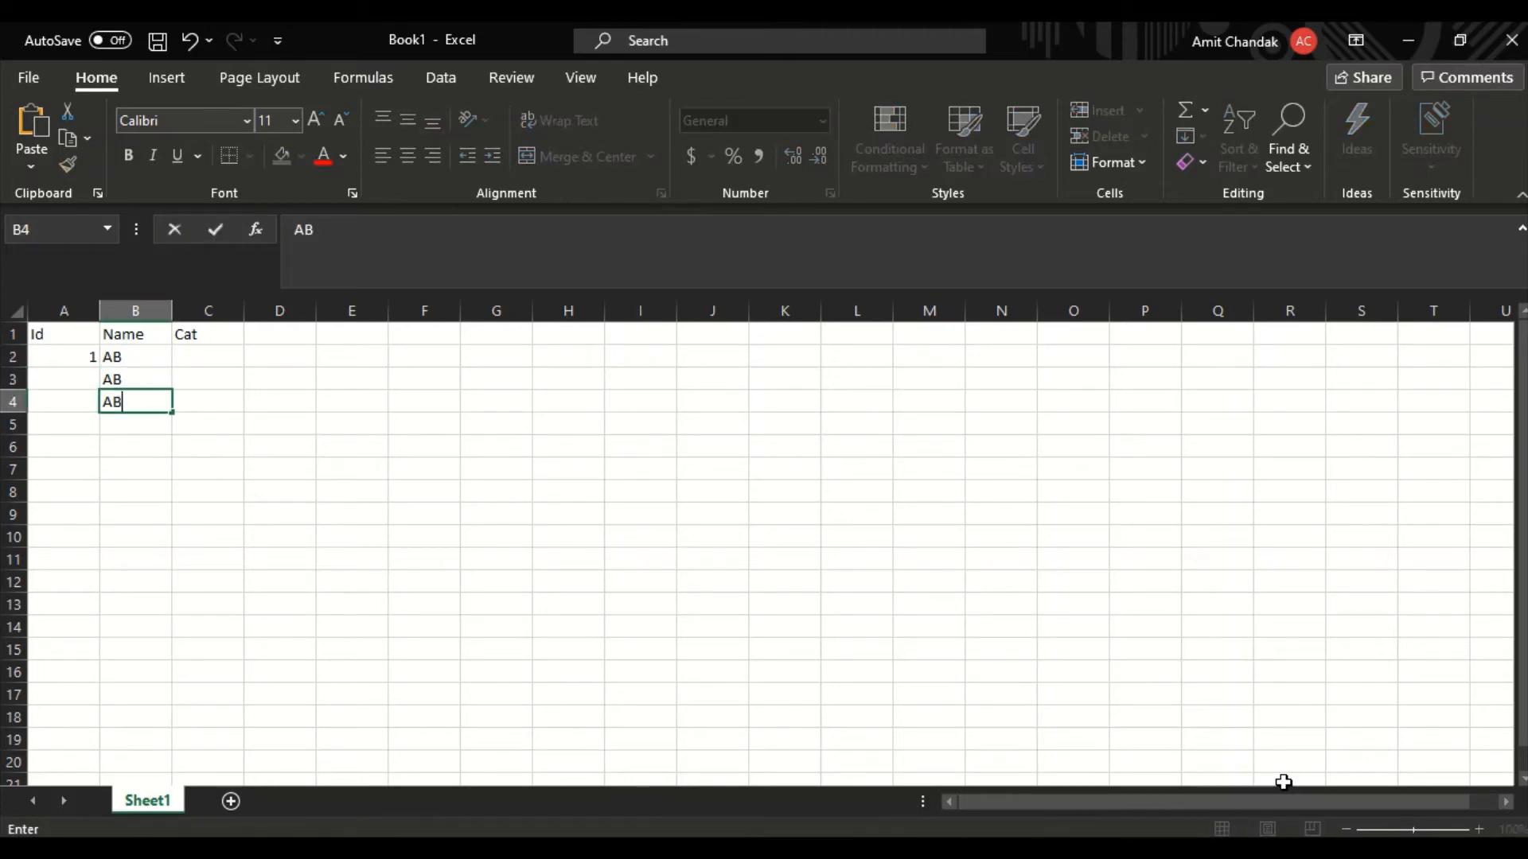
key("Return")
Step: Enter Id 2 in A5 and the name CD in B5 through B7
key("Left")
type("2")
key("Tab")
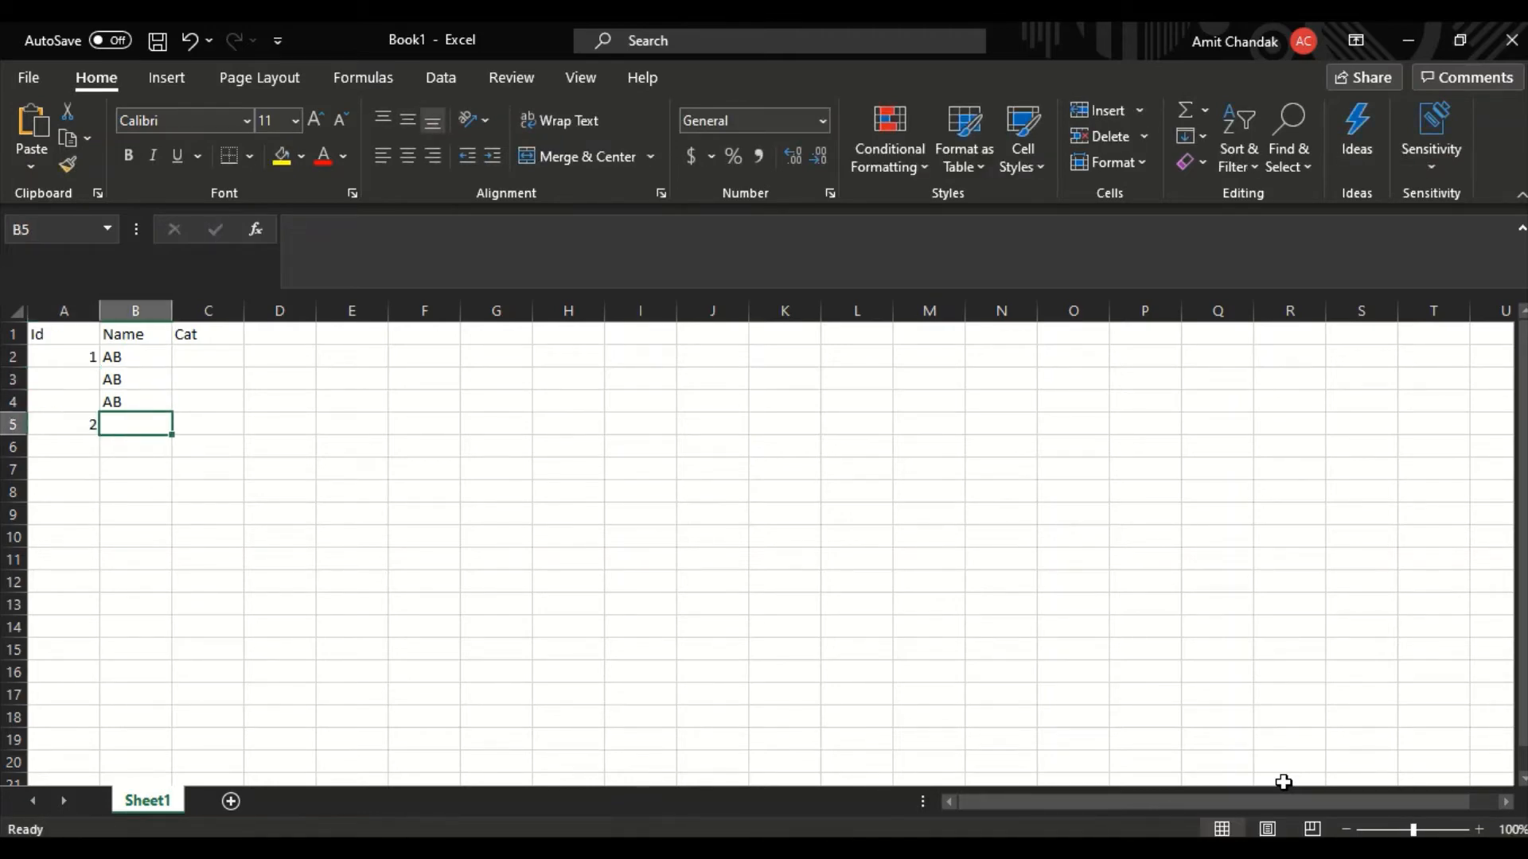
type("CD")
key("Return")
type("CD")
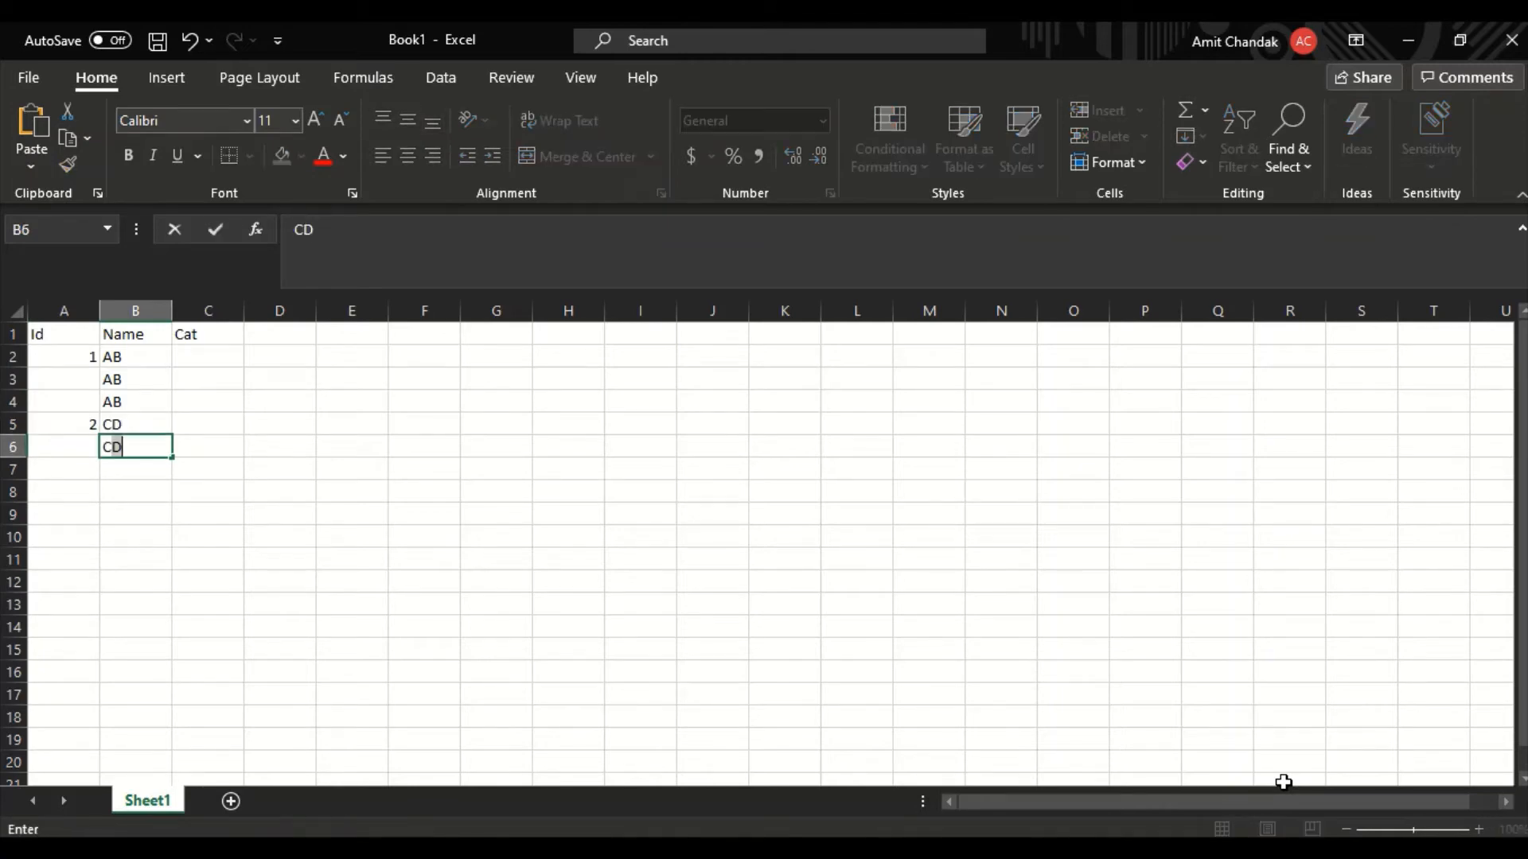
key("Return")
type("CD")
key("Return")
Step: Enter the Cat values ABC in C7 and XYZ in C4
key("Up")
key("Up")
key("Down")
key("Right")
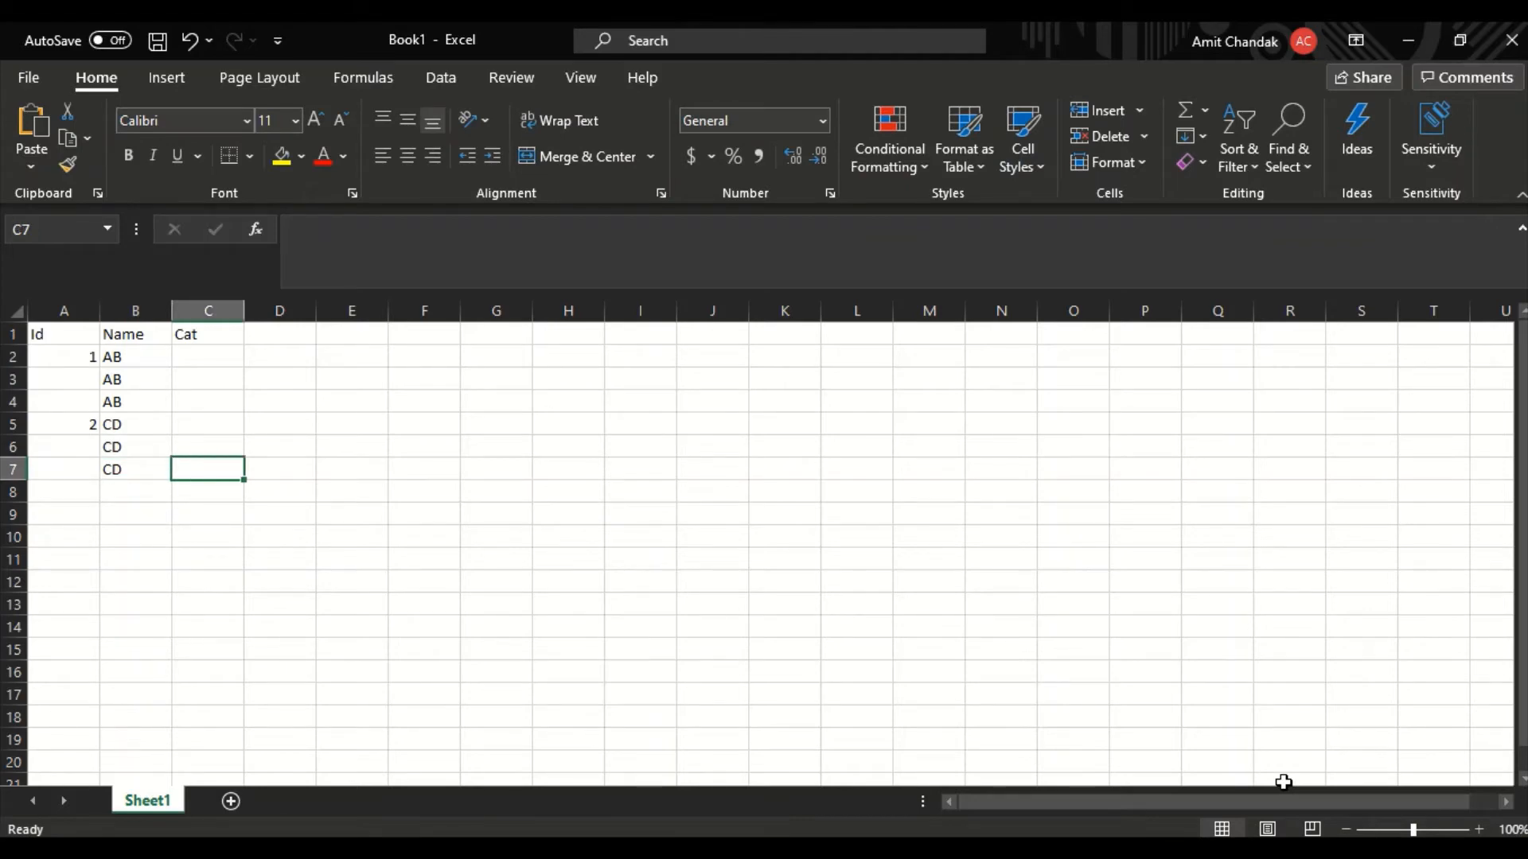
type("AB")
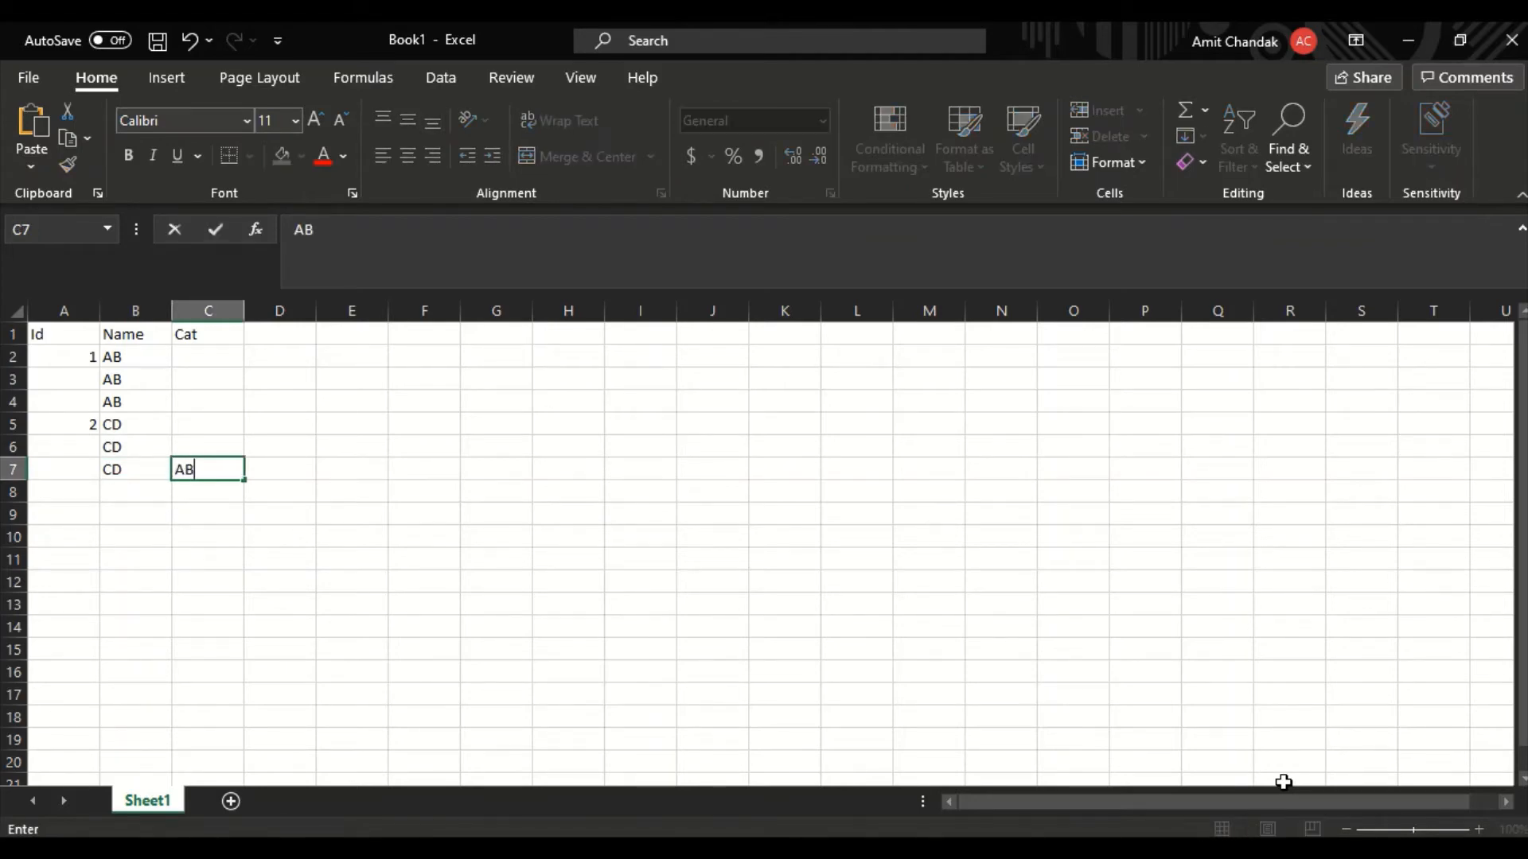
key("Up")
key("Up")
key("Up")
type("ABC")
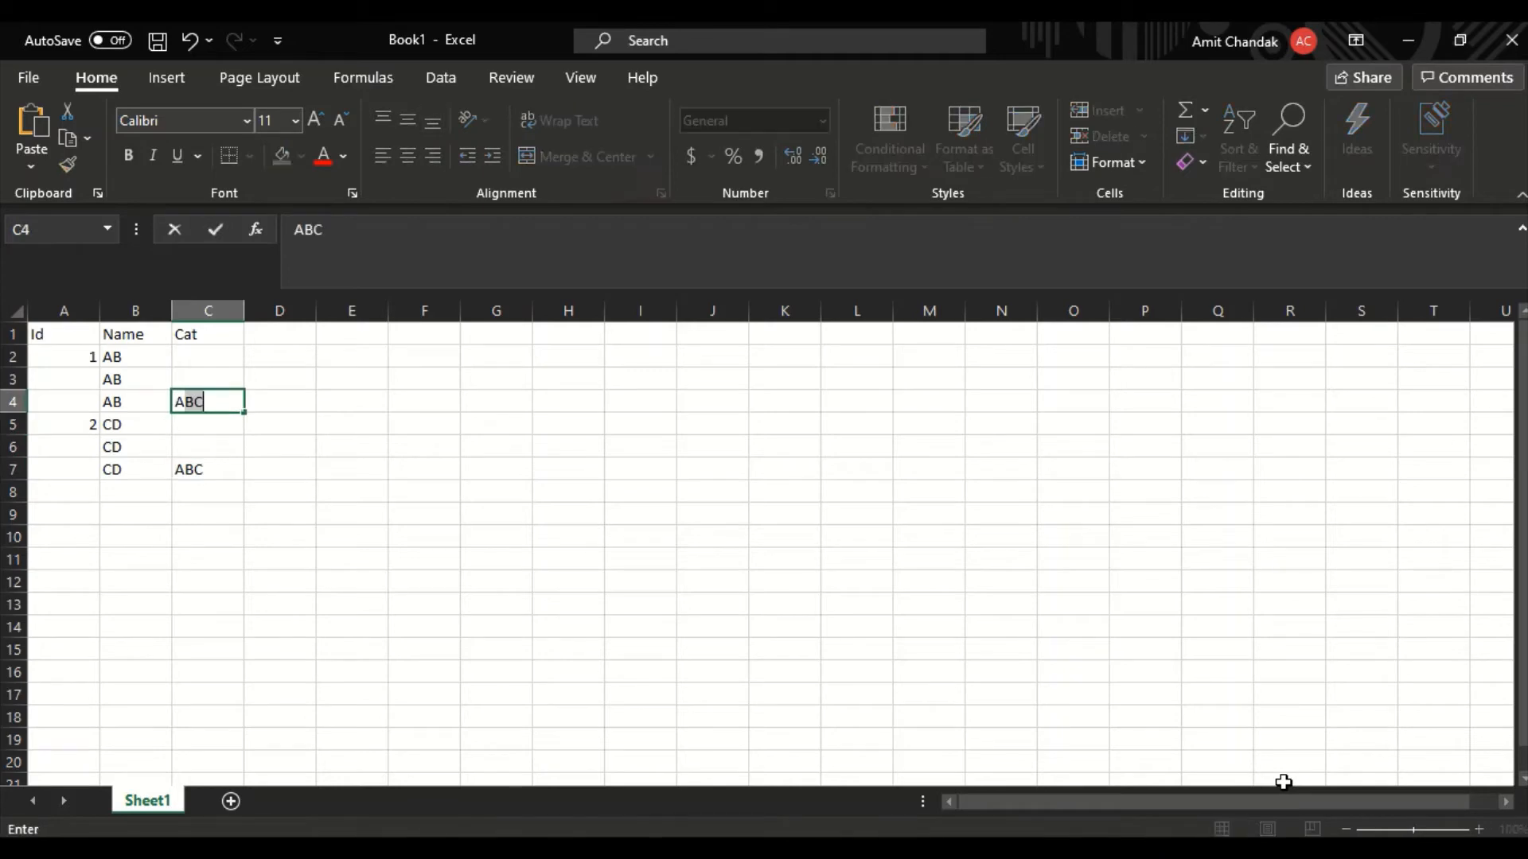
type("X")
Step: Copy the data range A1:C7 and switch to Power BI Desktop
left_click(70, 335)
left_click_drag(70, 335, 224, 466)
key("ctrl+c")
key("alt")
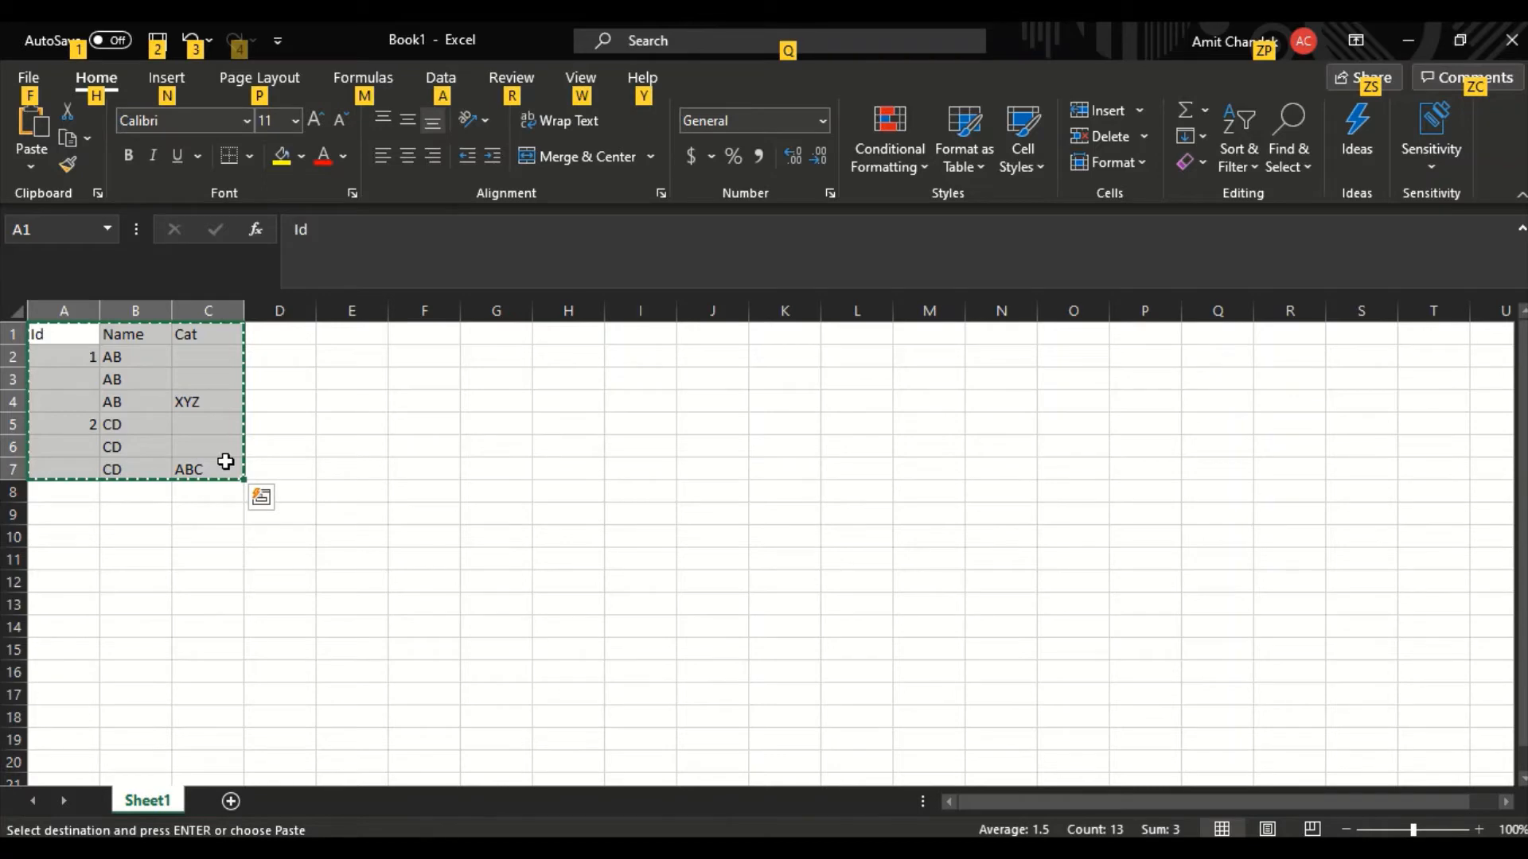
key("alt+Tab")
key("alt+Tab")
key("alt+Tab")
key("alt+Tab")
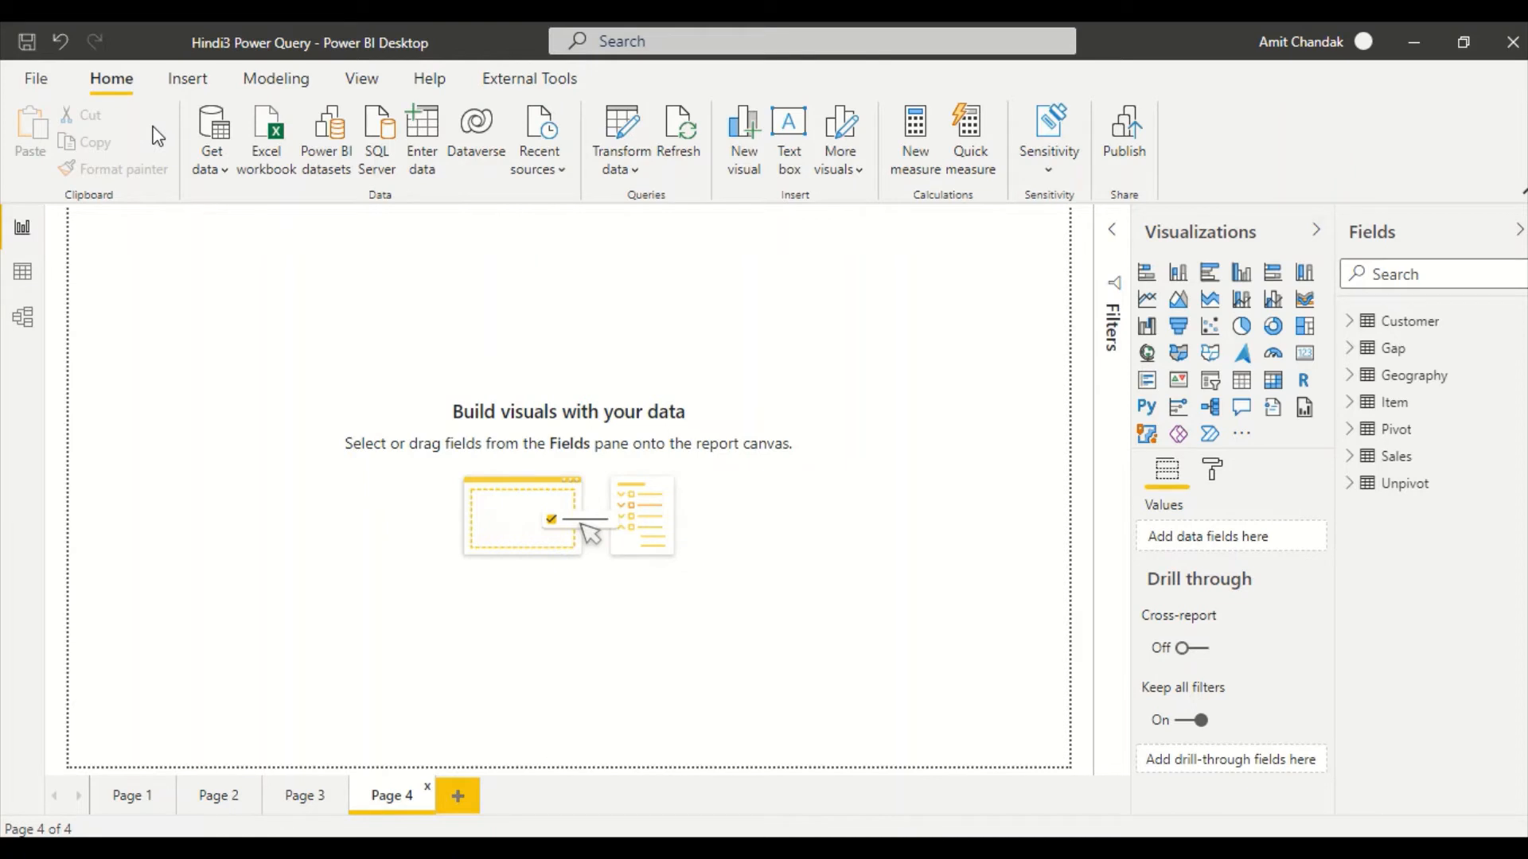
Step: Start a manually entered table, paste the copied data into it, and name it Fill Data
left_click(429, 163)
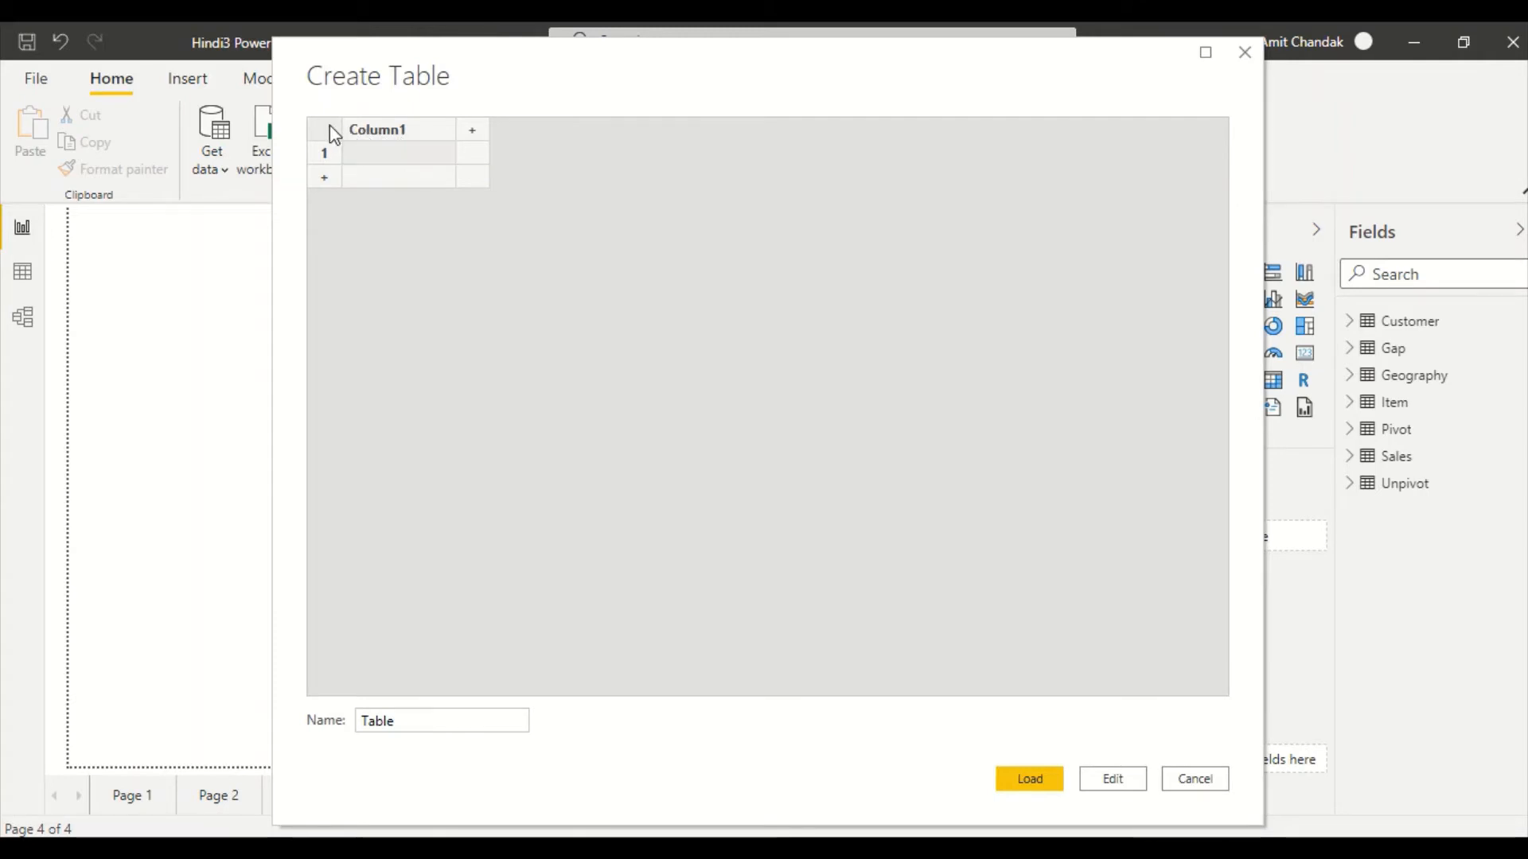
key("ctrl+v")
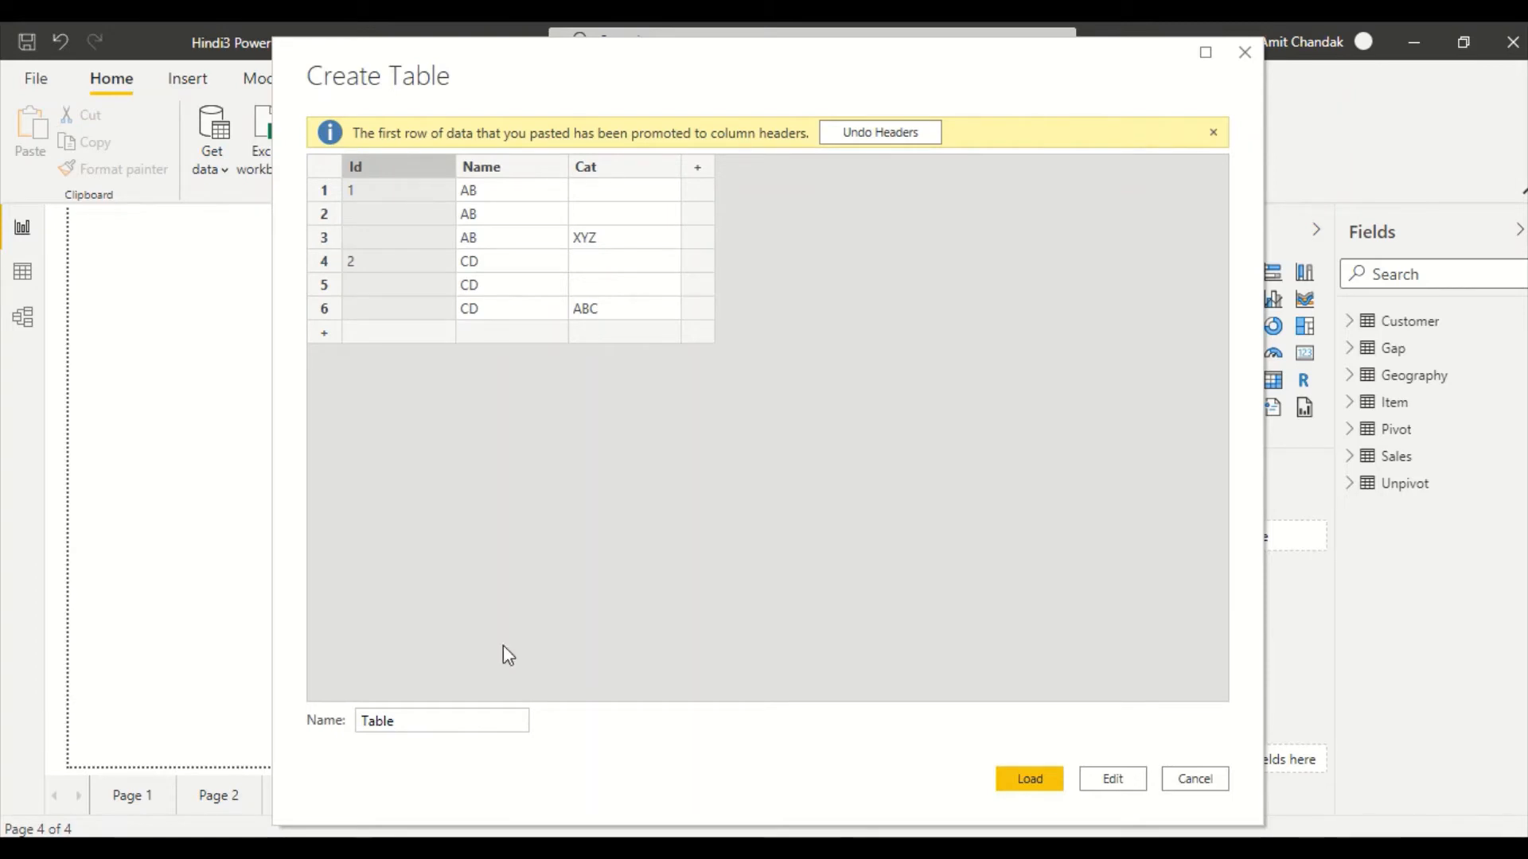
left_click_drag(395, 721, 346, 722)
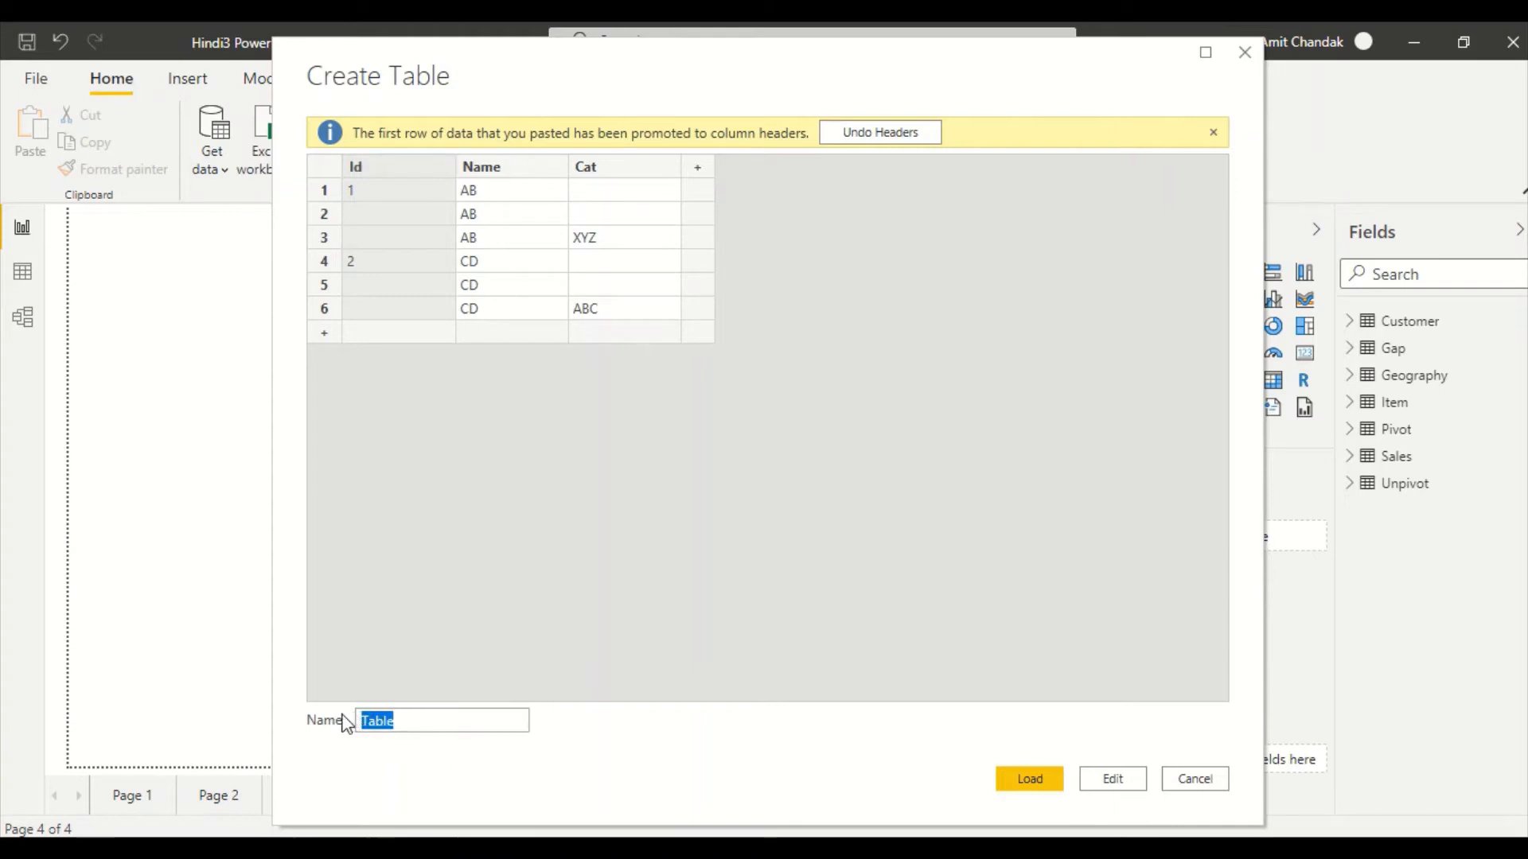
type("Fill Data")
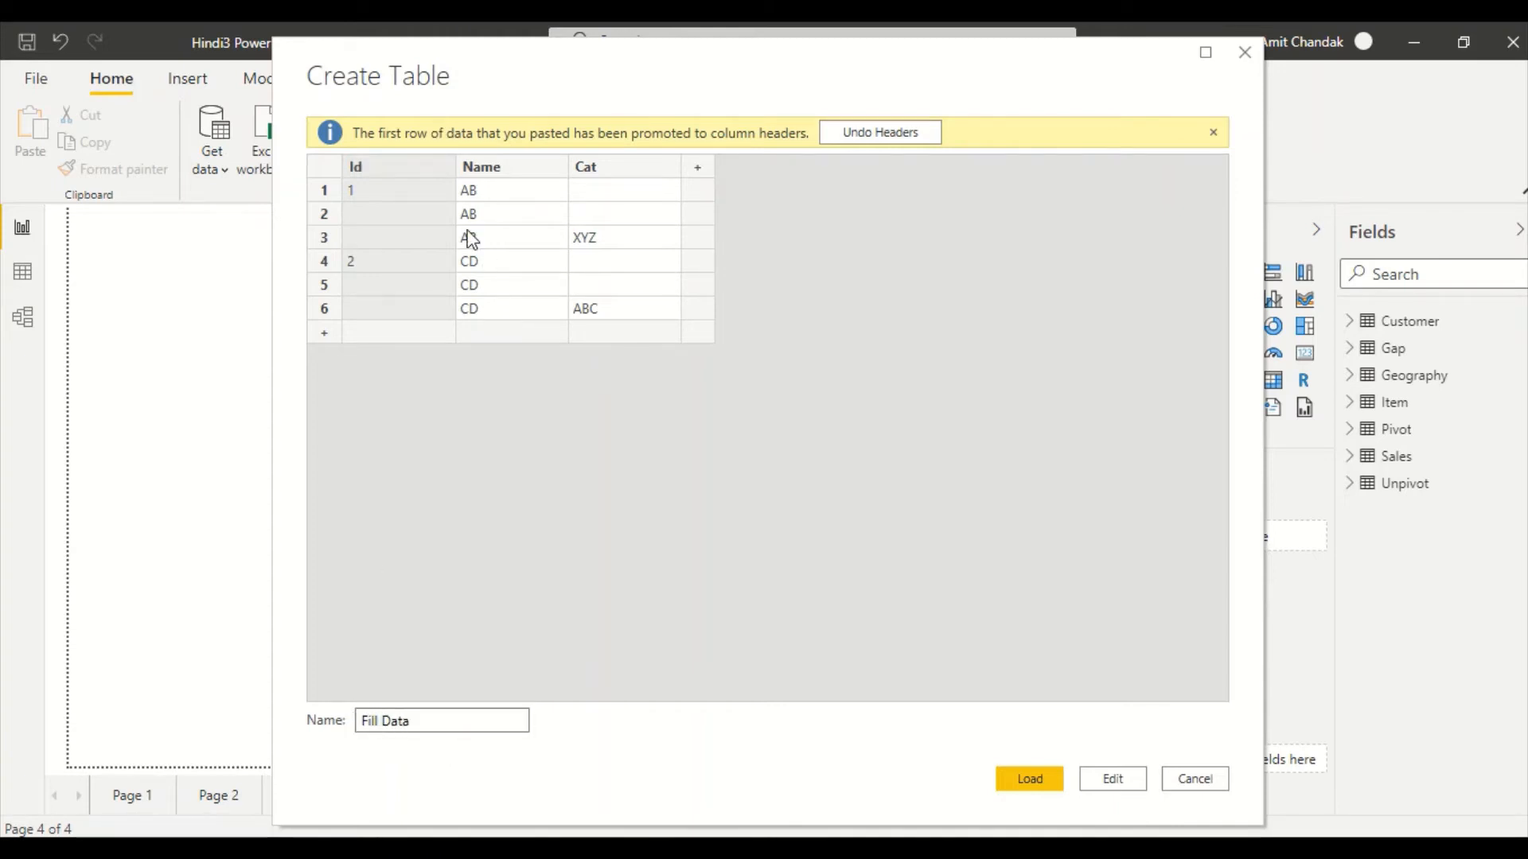
Step: Add rows 7 to 9 with the name DE in each, Id 3 in row 7, and Cat GHK in row 9
left_click(393, 331)
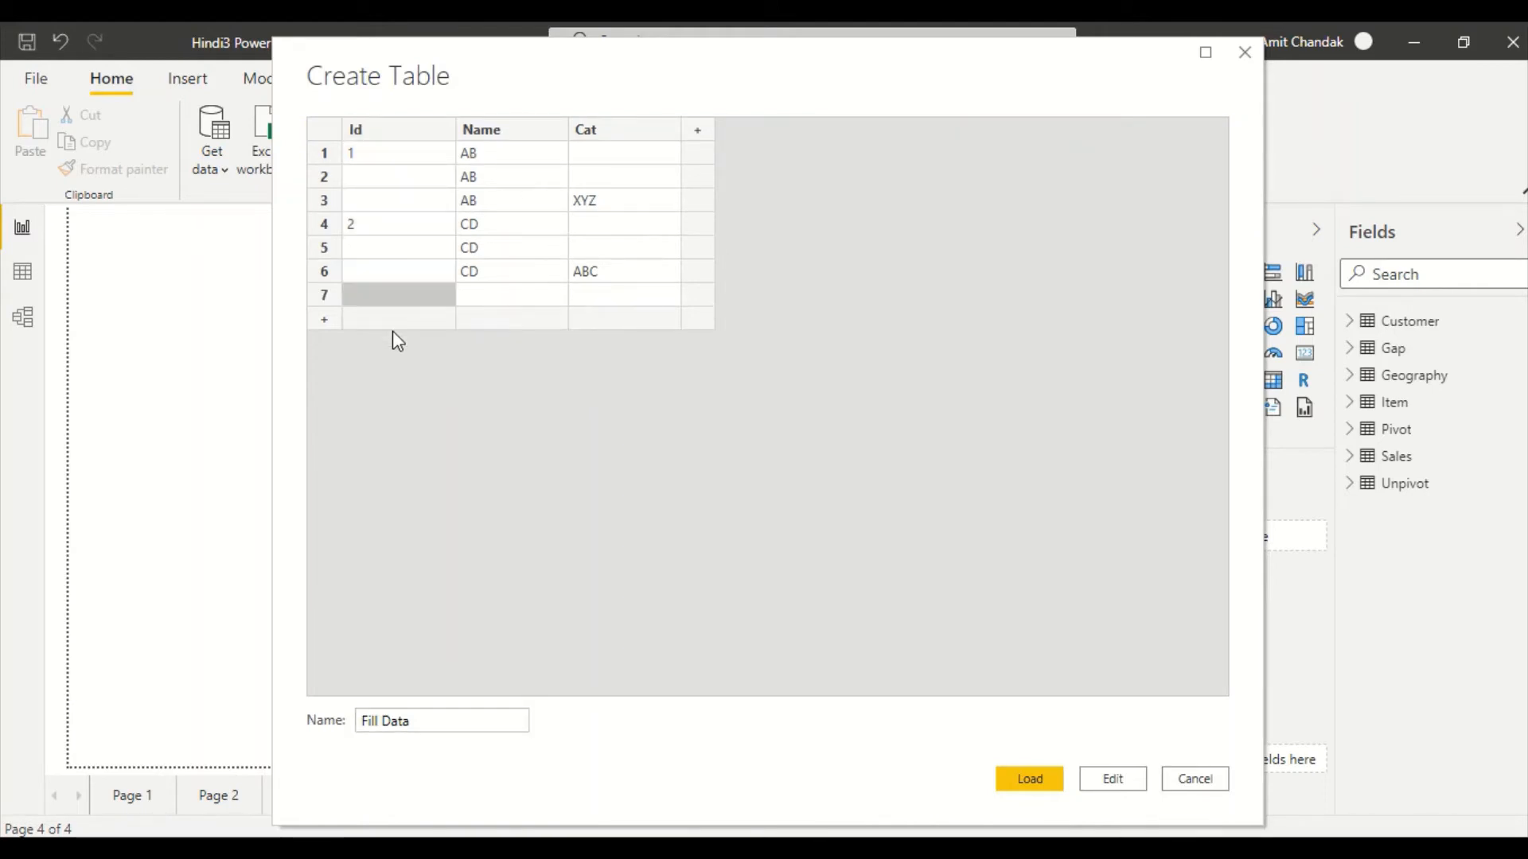
type("3")
key("Tab")
type("DE")
key("Return")
type("DE")
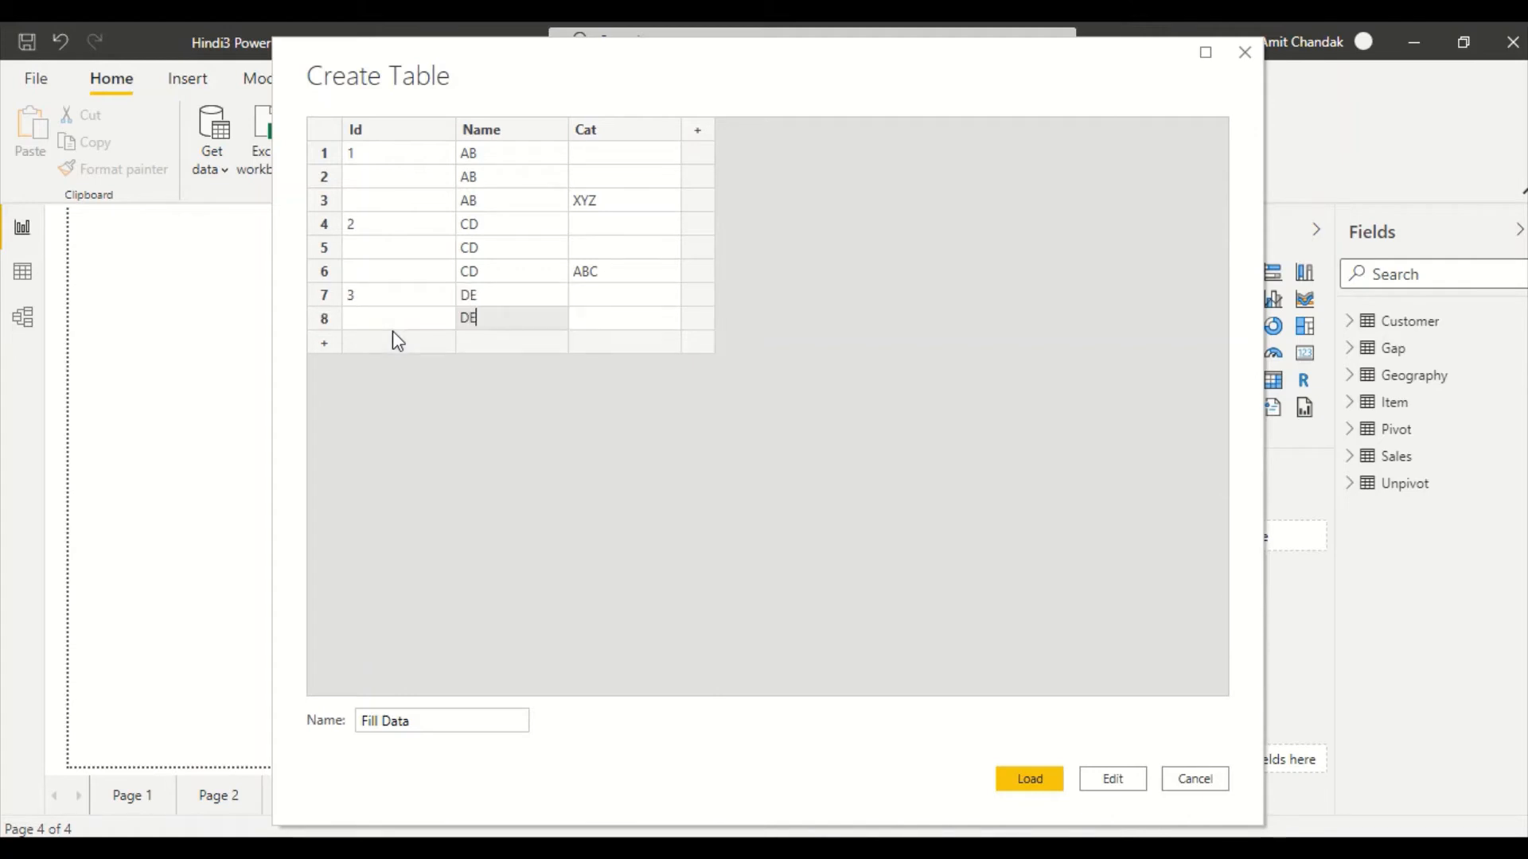
key("Return")
type("DE")
key("Tab")
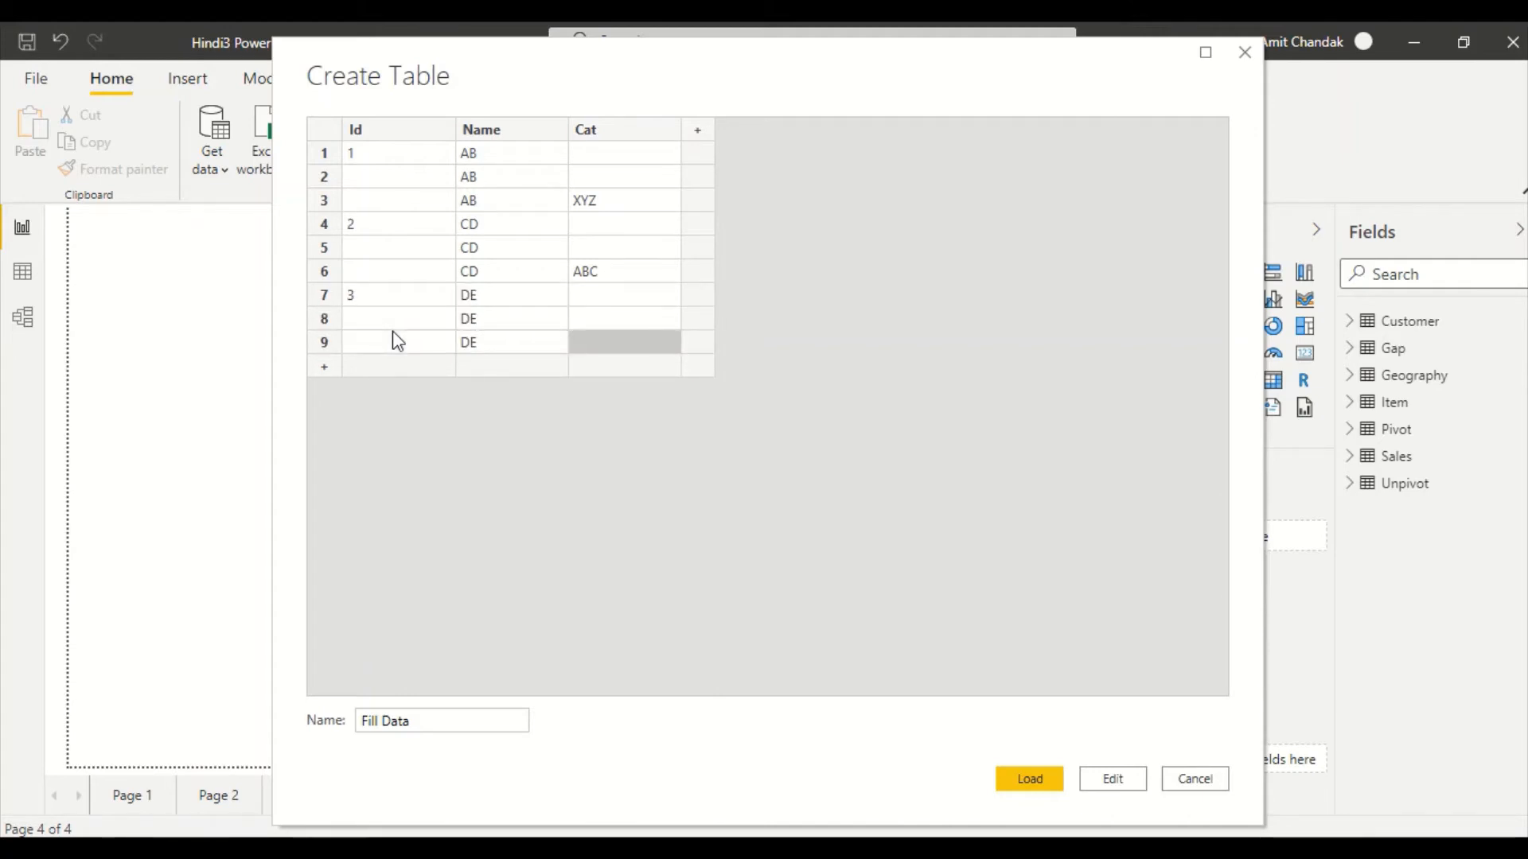
type("GHK")
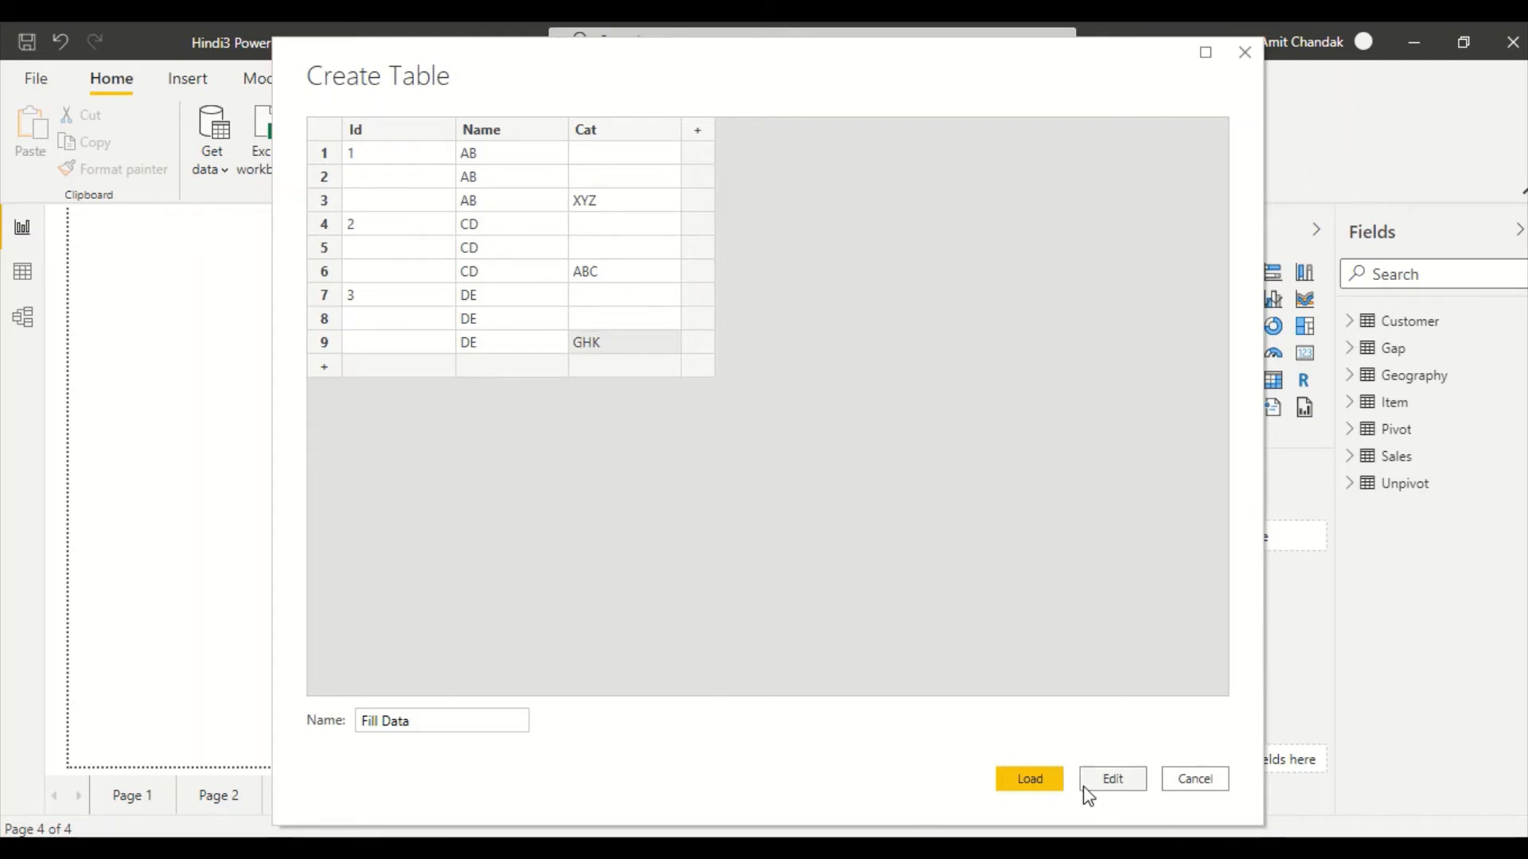
Step: Load the new table into the model and show the Fill Data query in Power Query Editor
left_click(1045, 783)
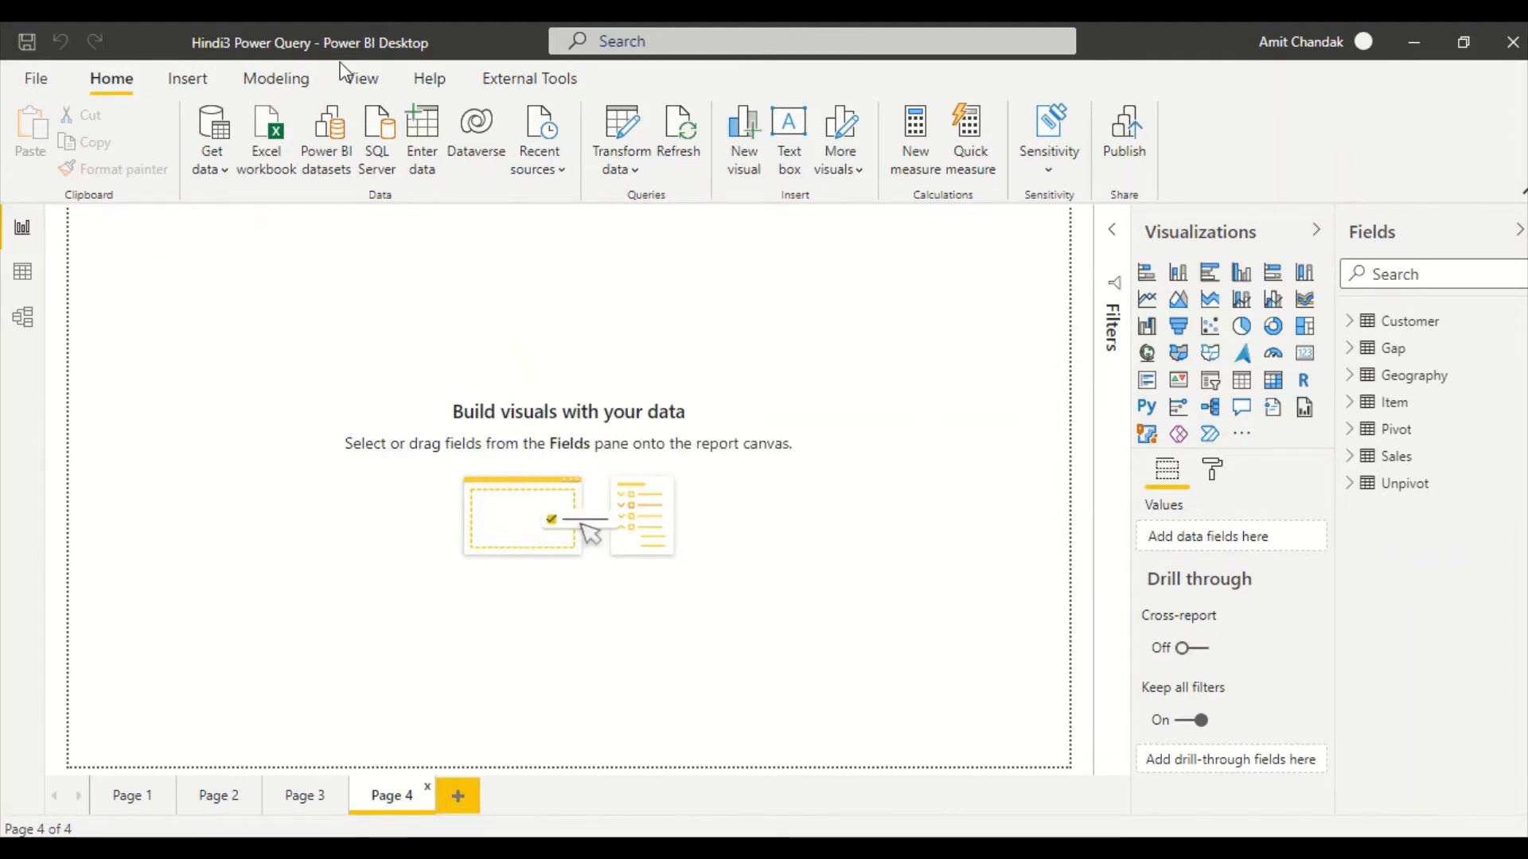
left_click(632, 171)
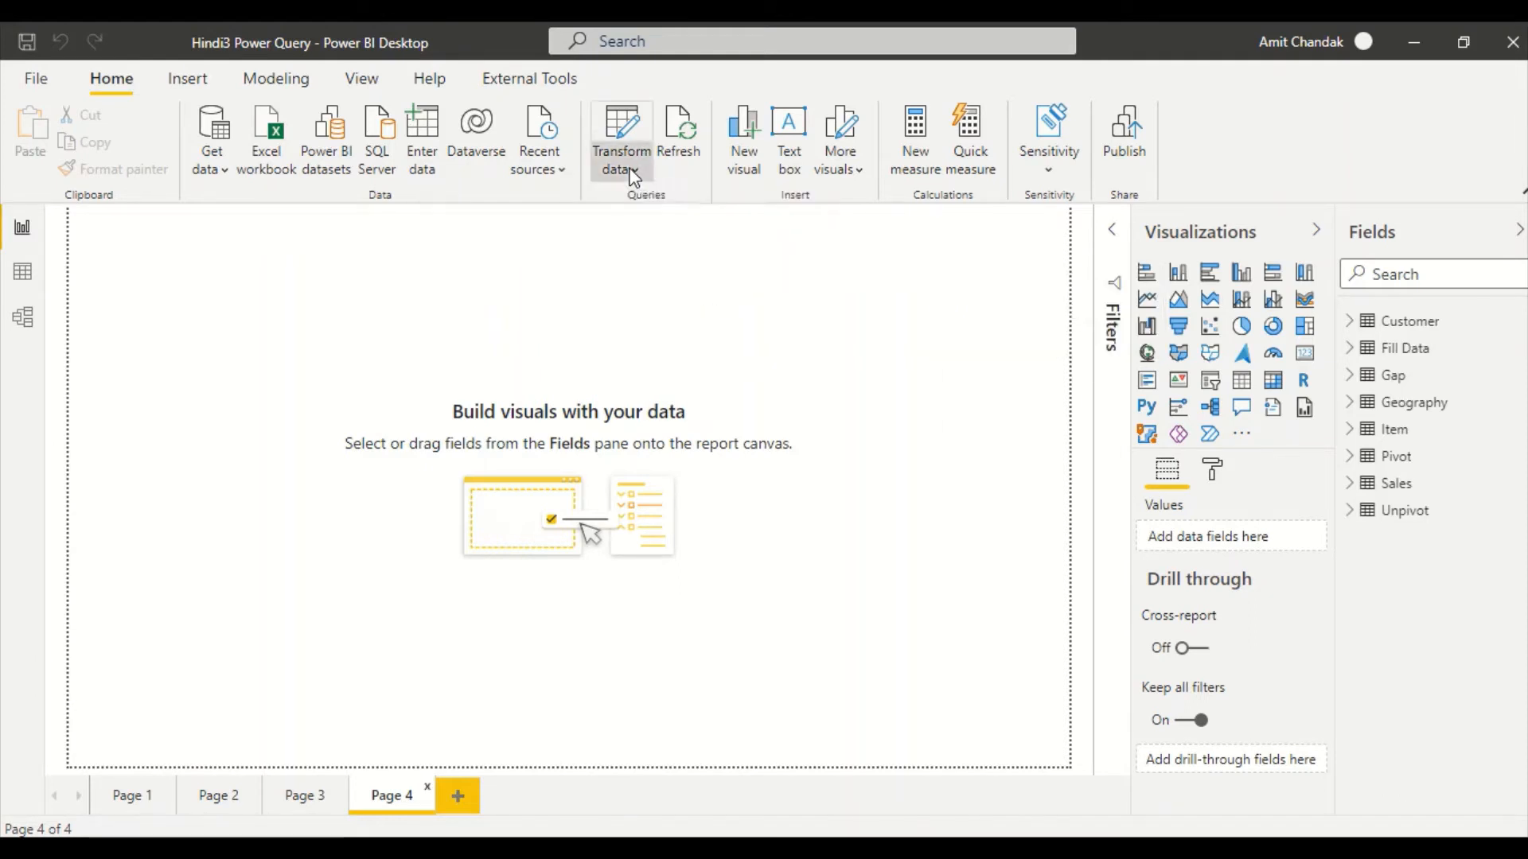
left_click(634, 170)
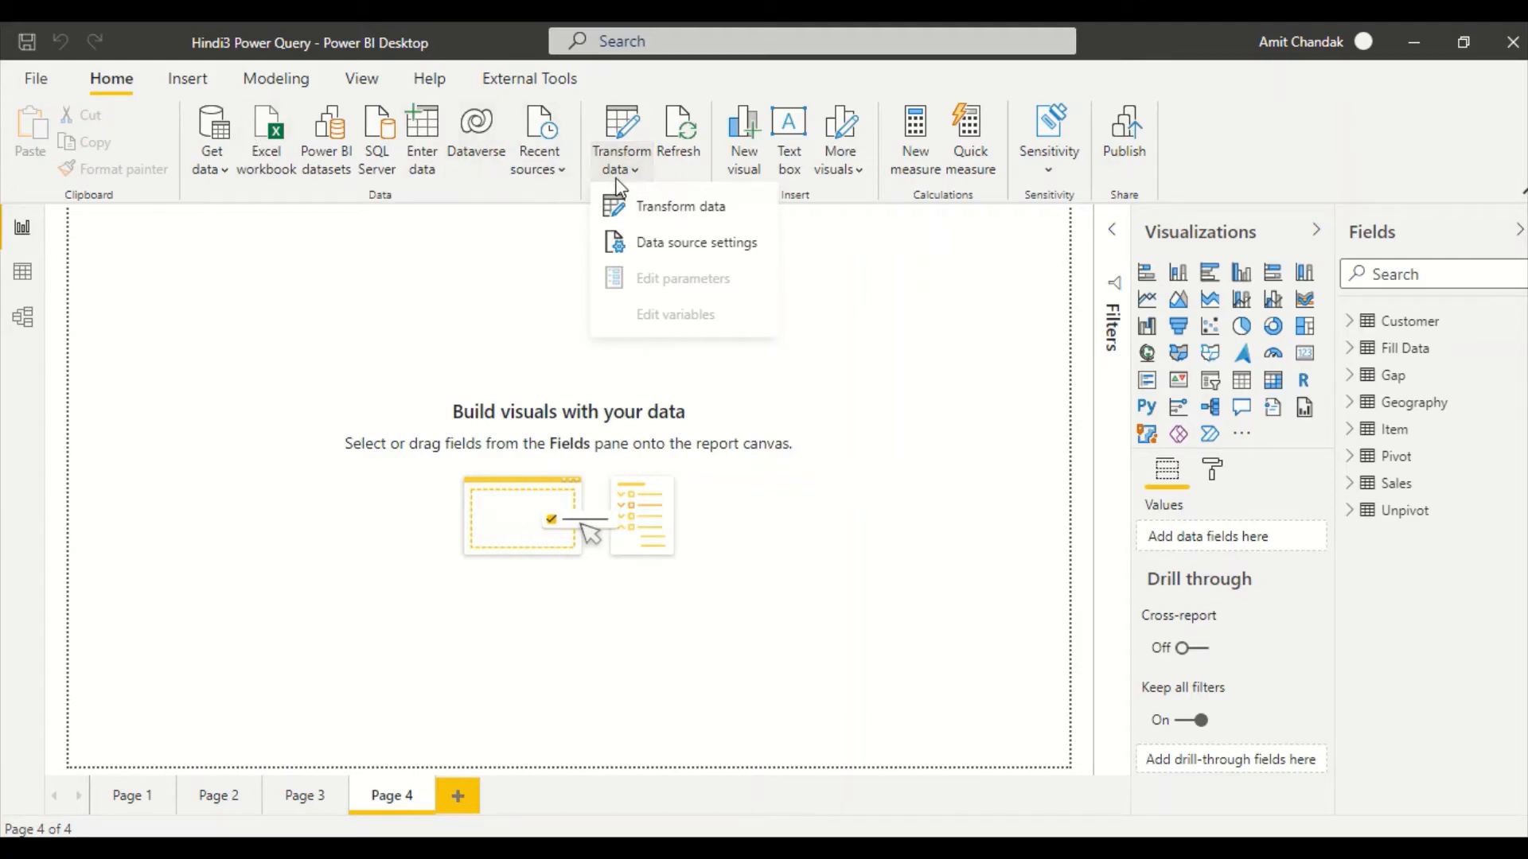
left_click(671, 217)
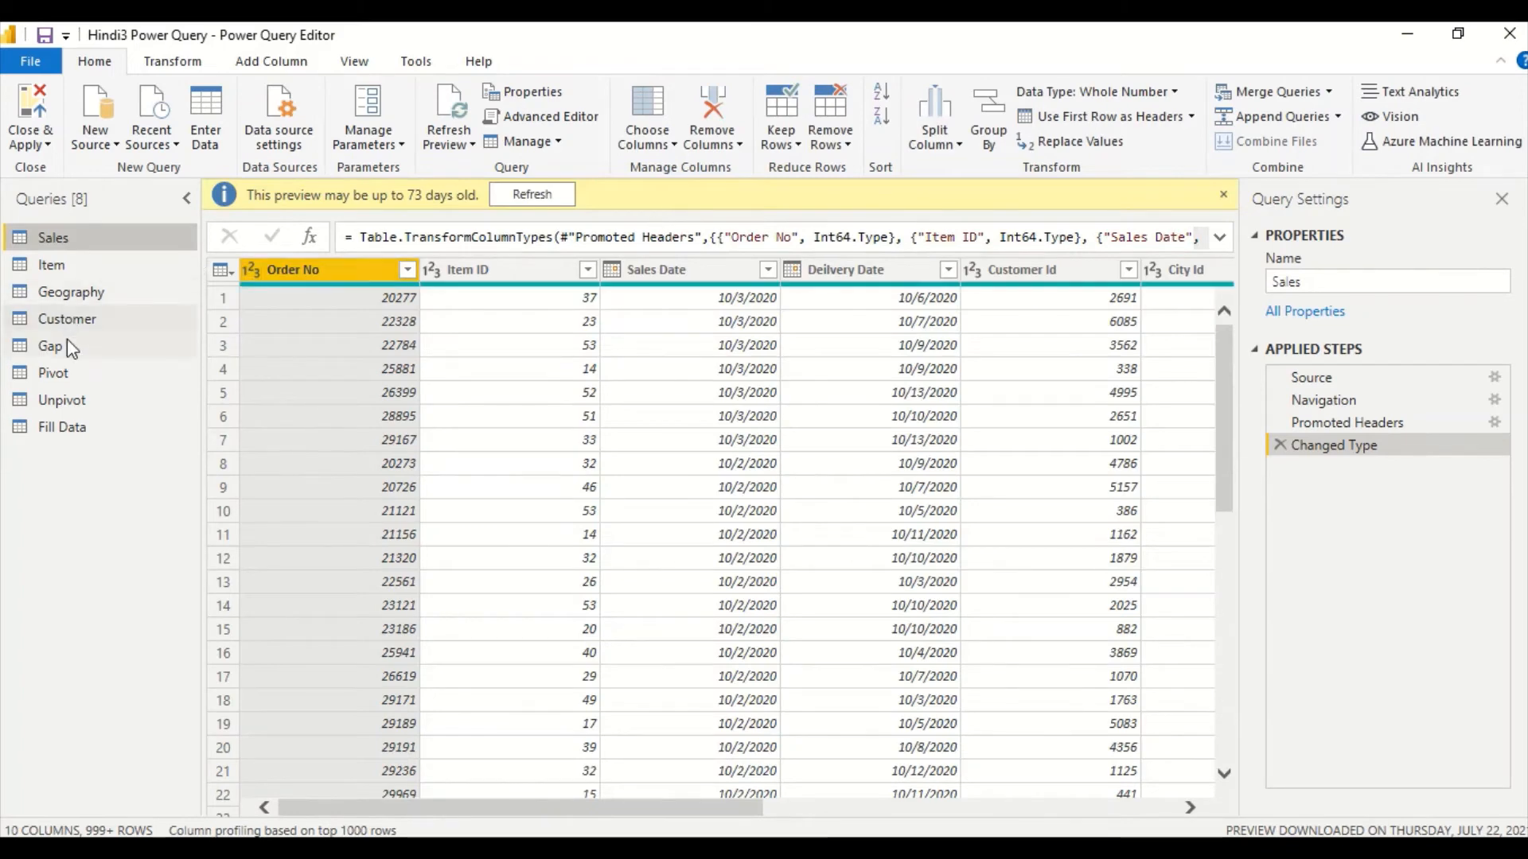
left_click(62, 426)
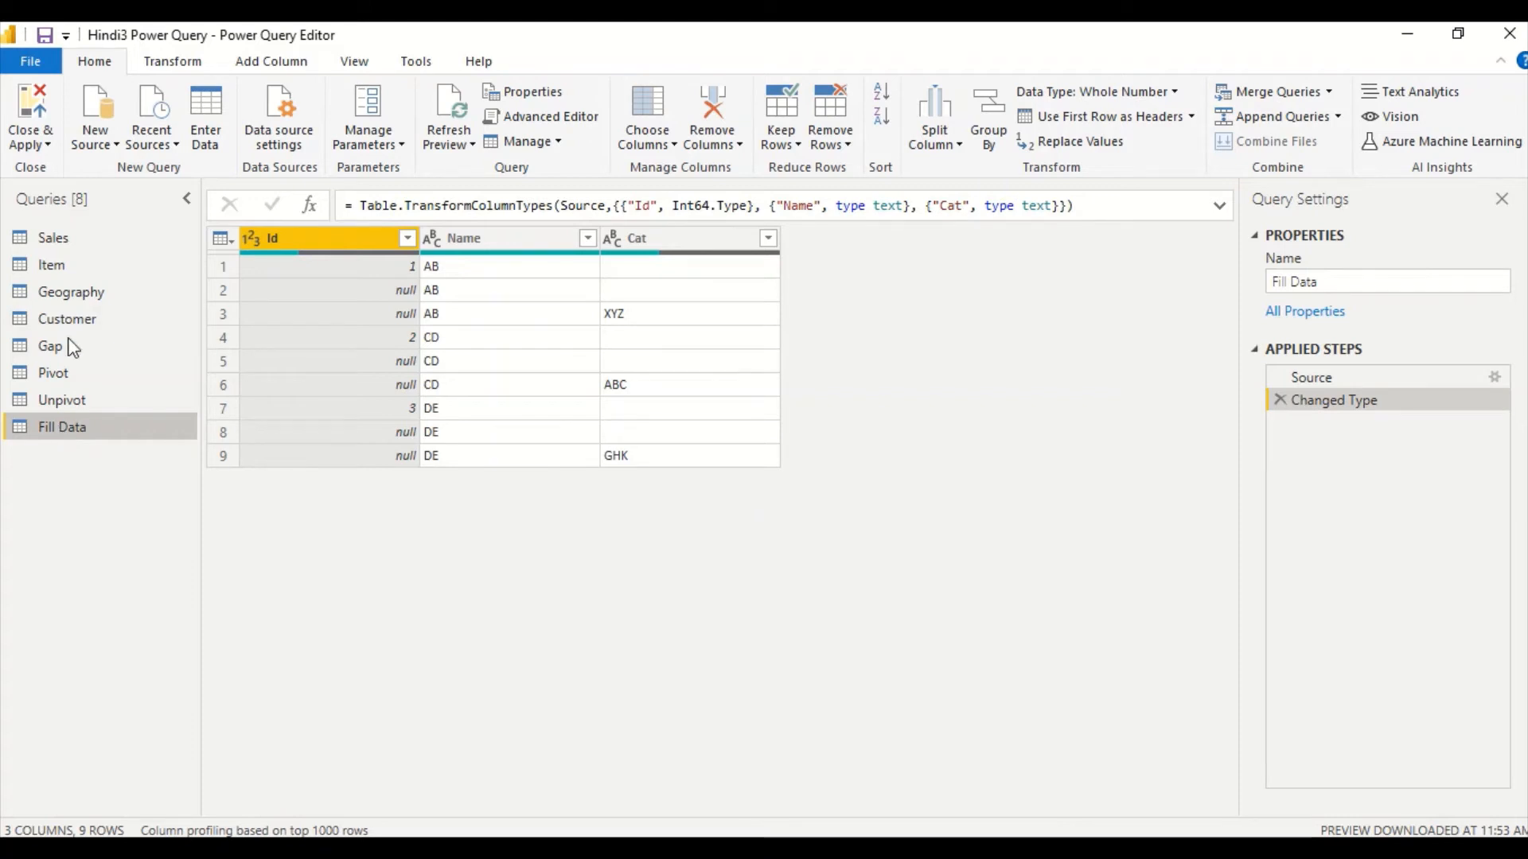
right_click(363, 235)
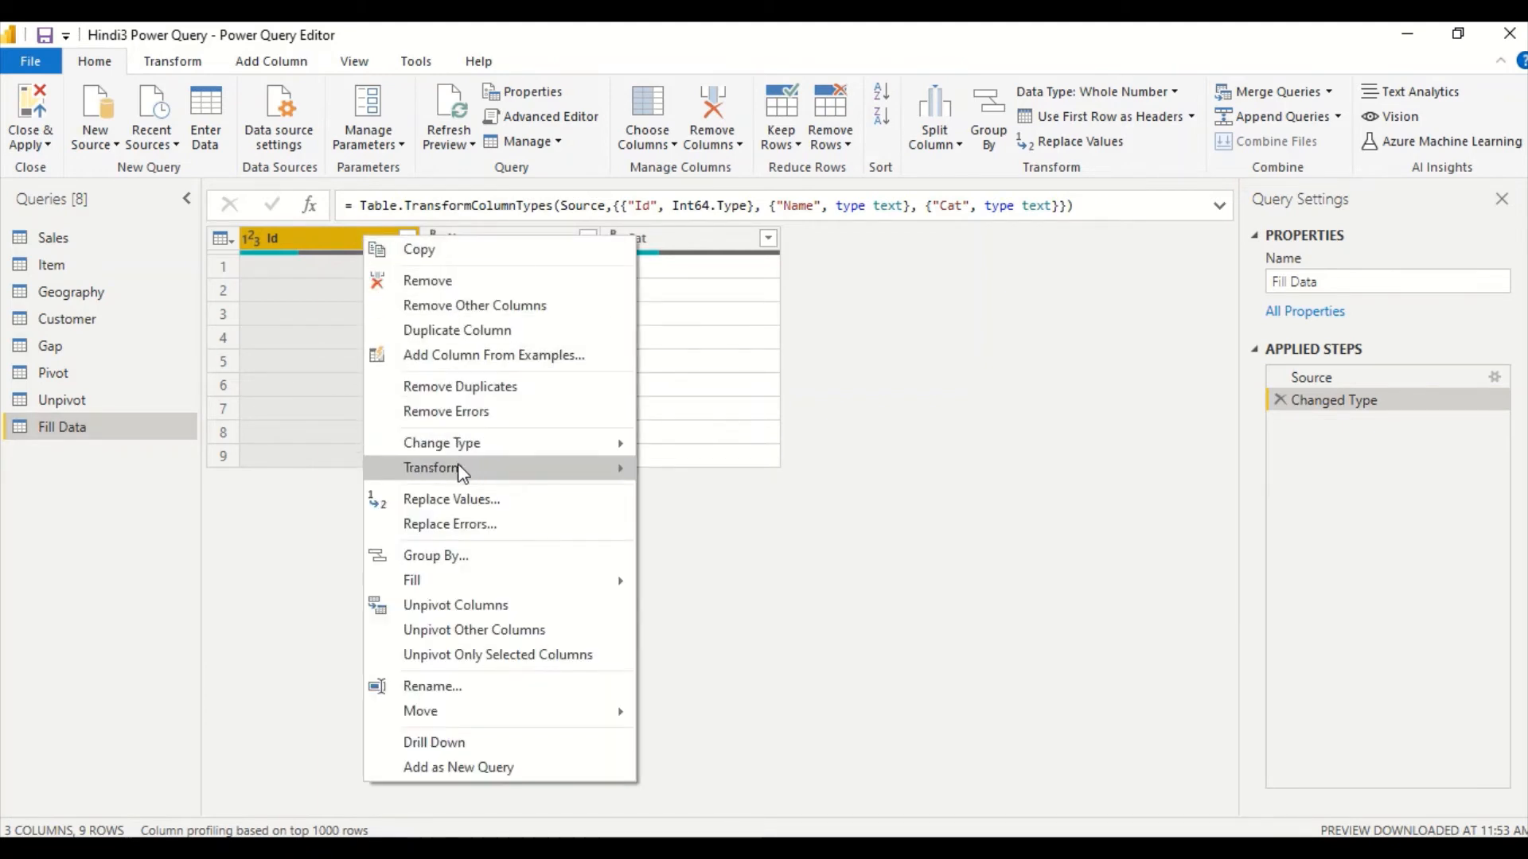
mouse_move(461, 469)
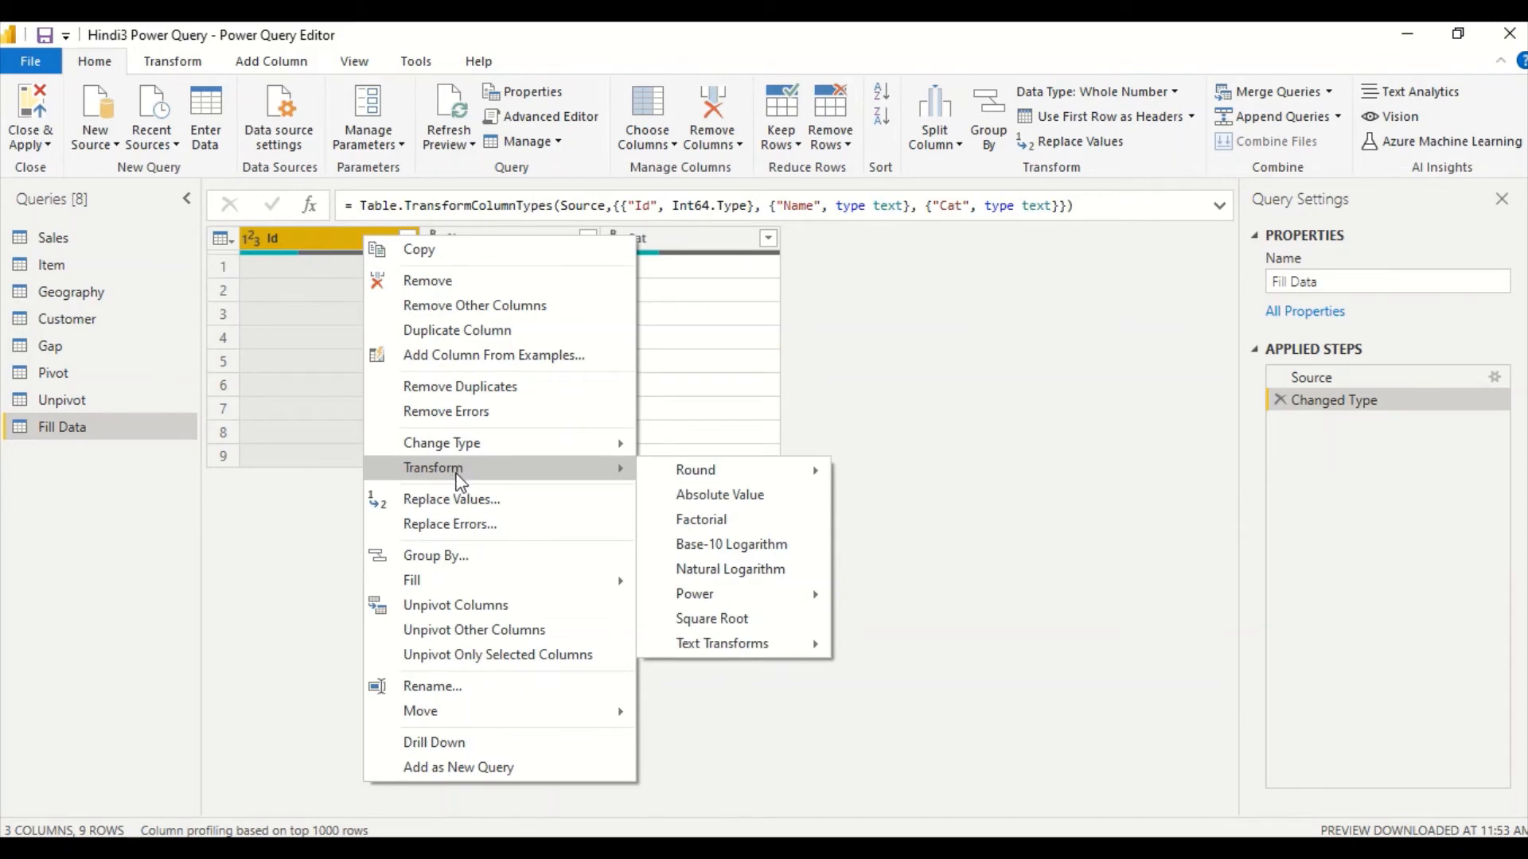
mouse_move(427, 585)
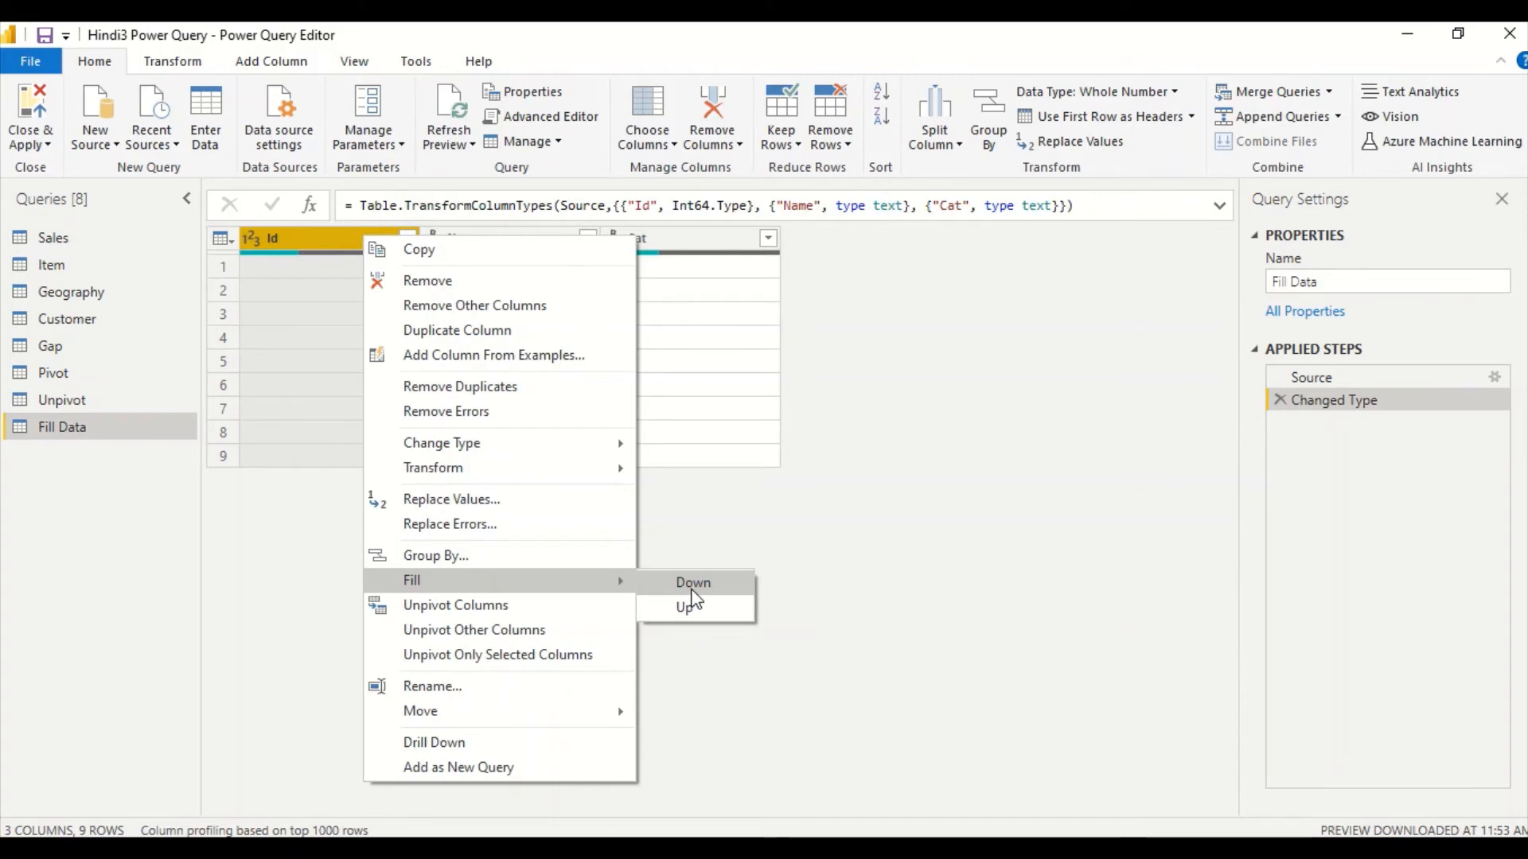
left_click(299, 563)
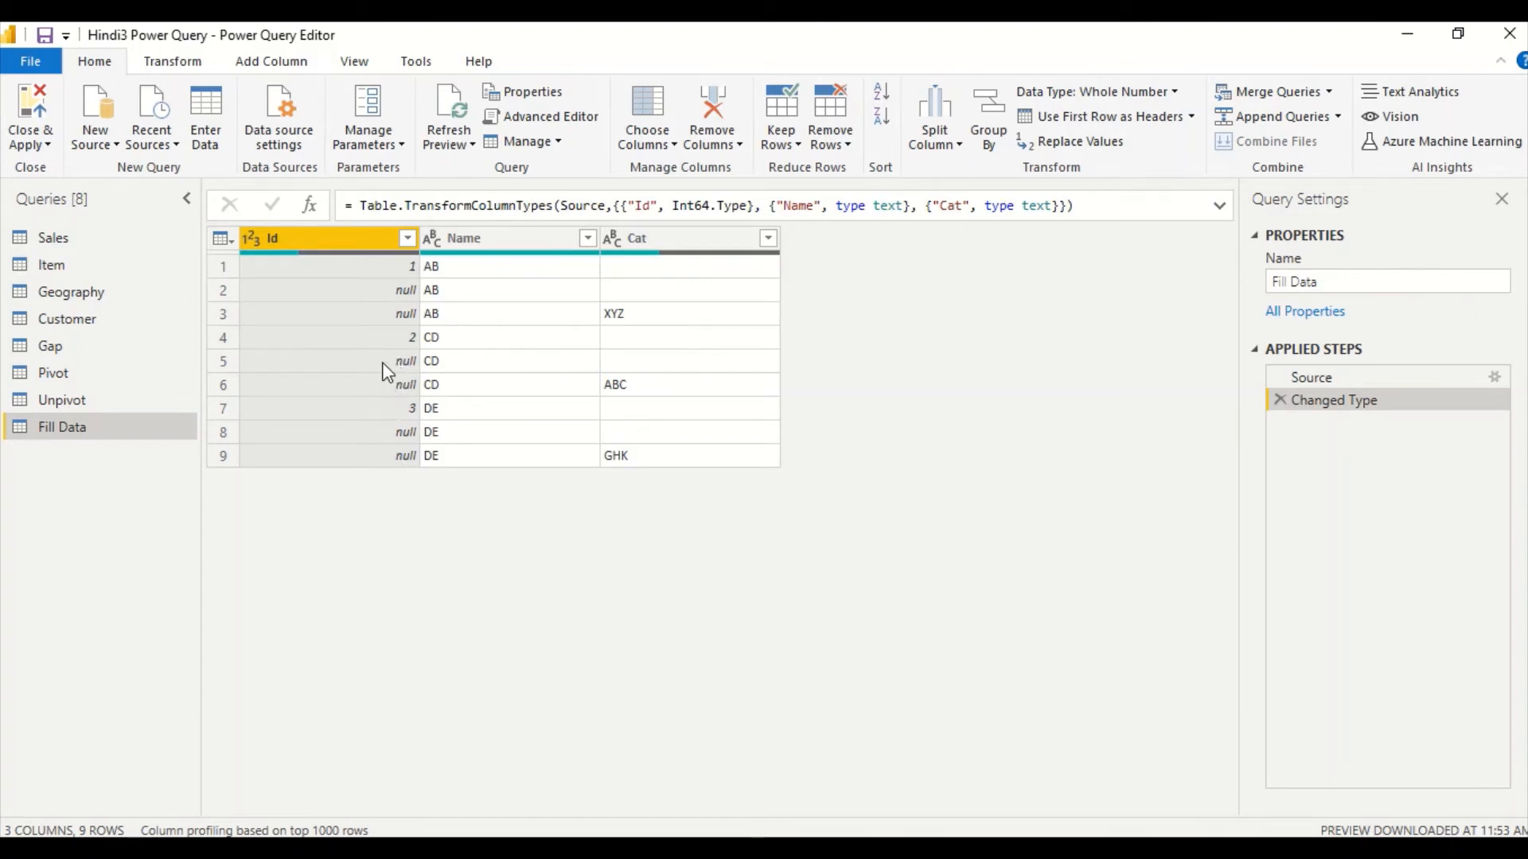
Step: Fill the Id column's null cells downward
right_click(322, 237)
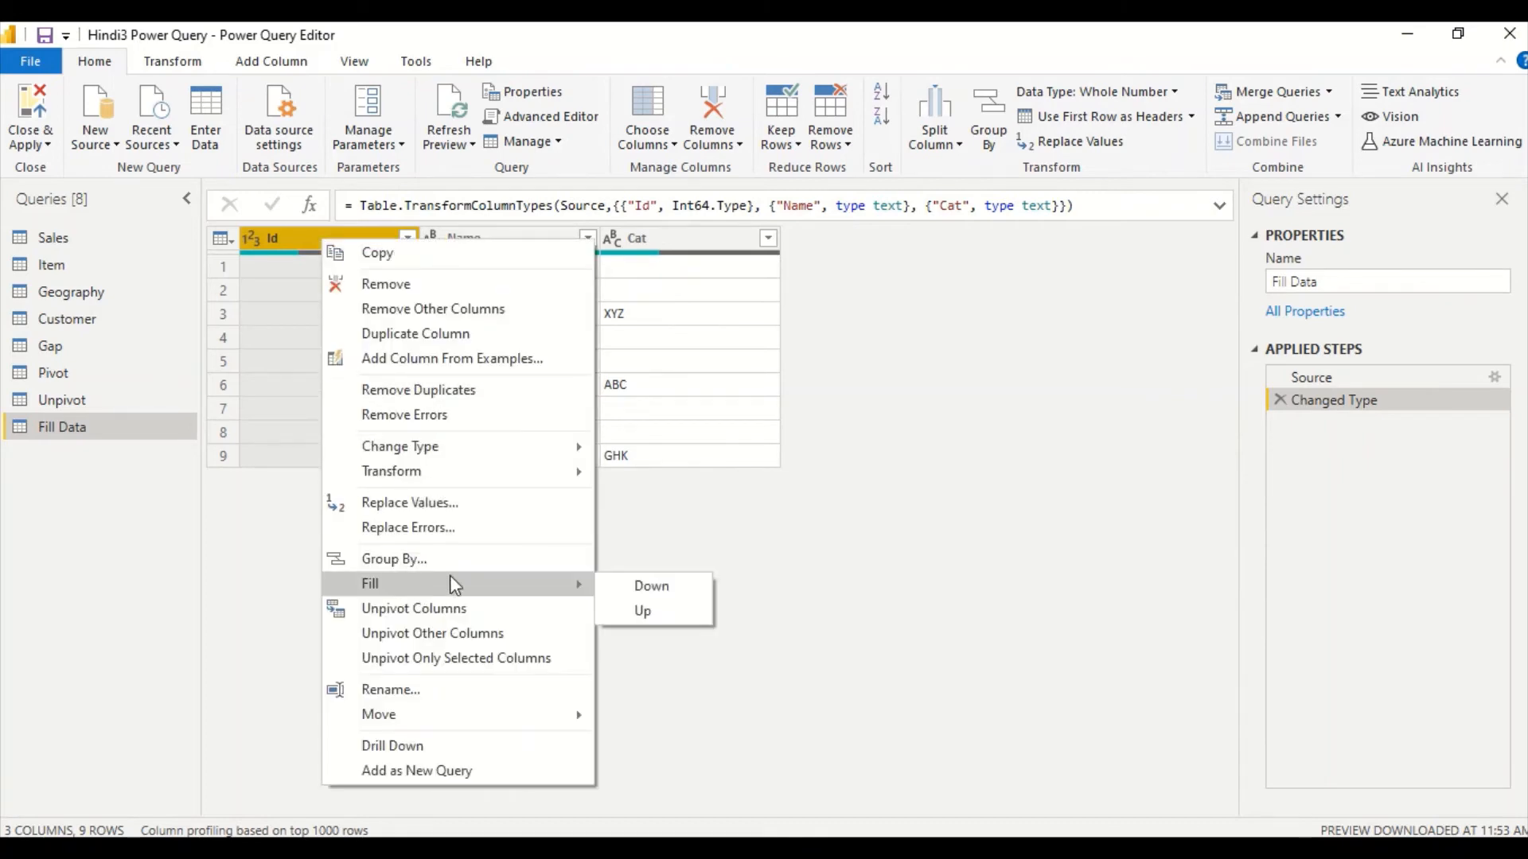
left_click(651, 589)
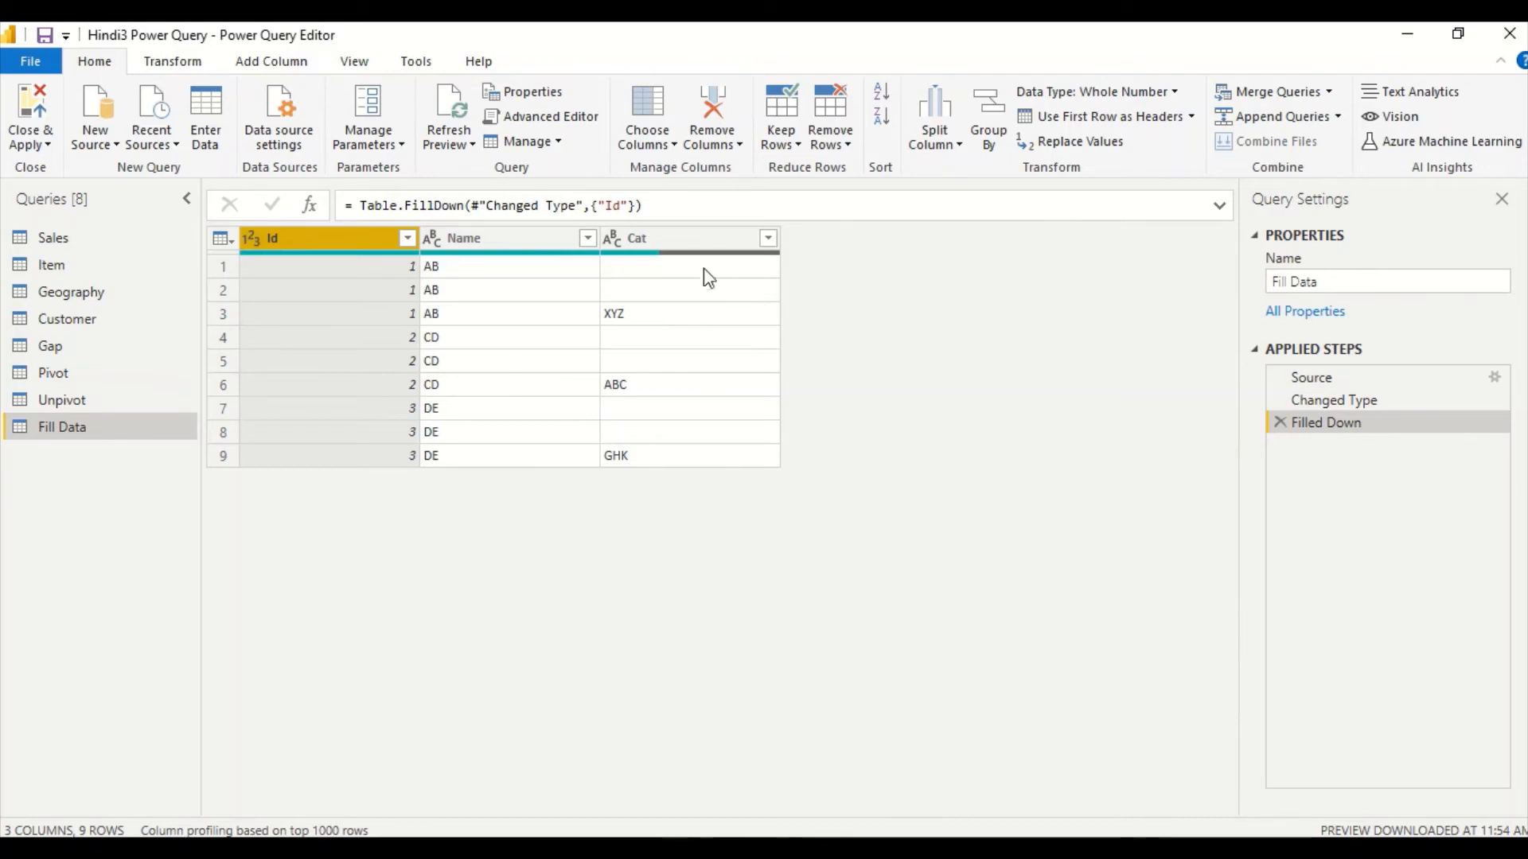
Step: Try to fill the Cat column's blank cells upward
left_click(681, 241)
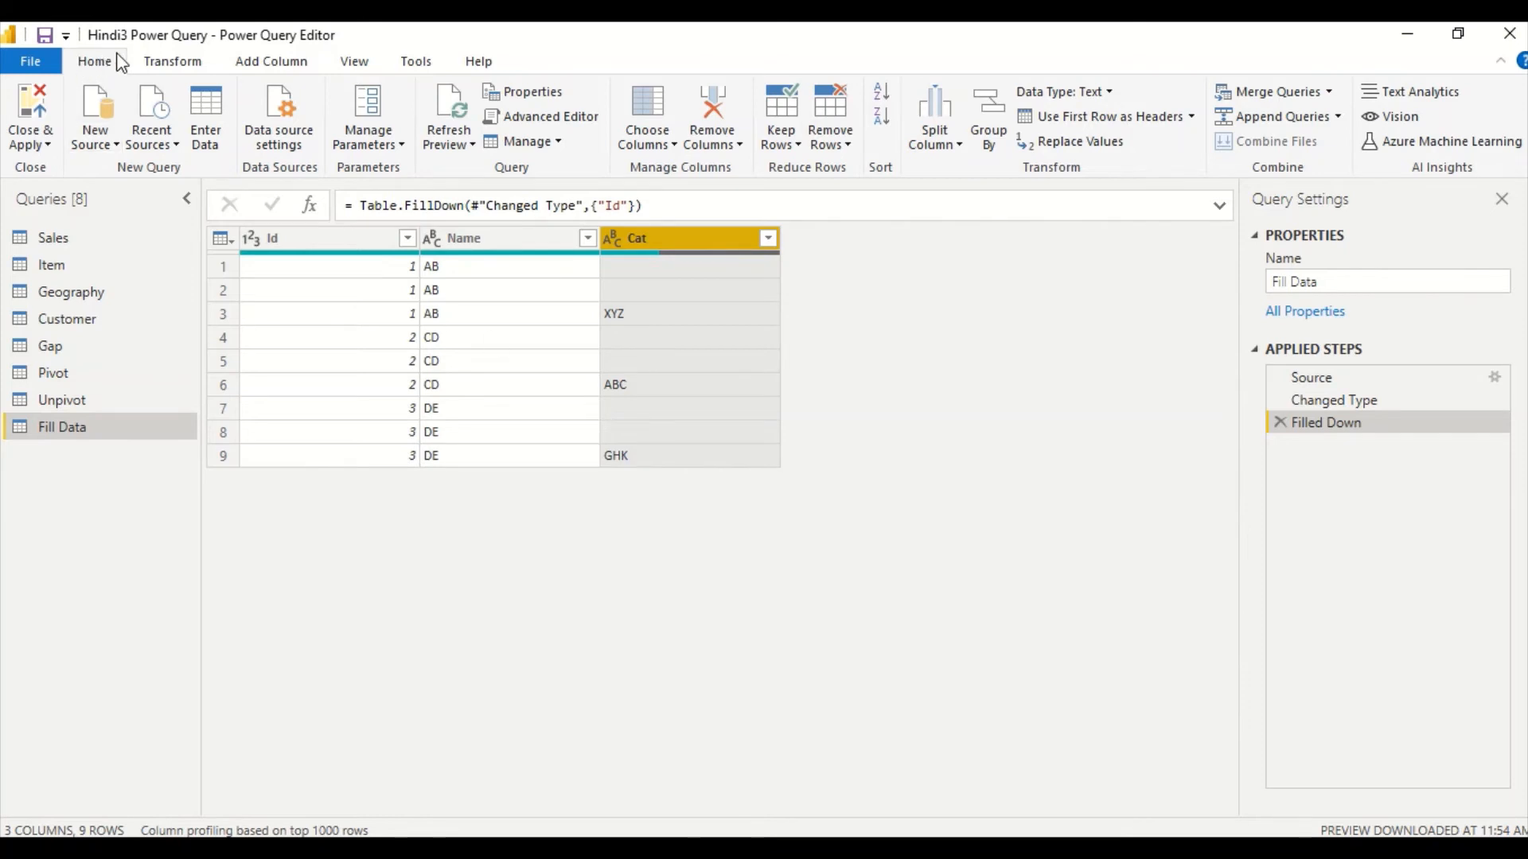
left_click(170, 64)
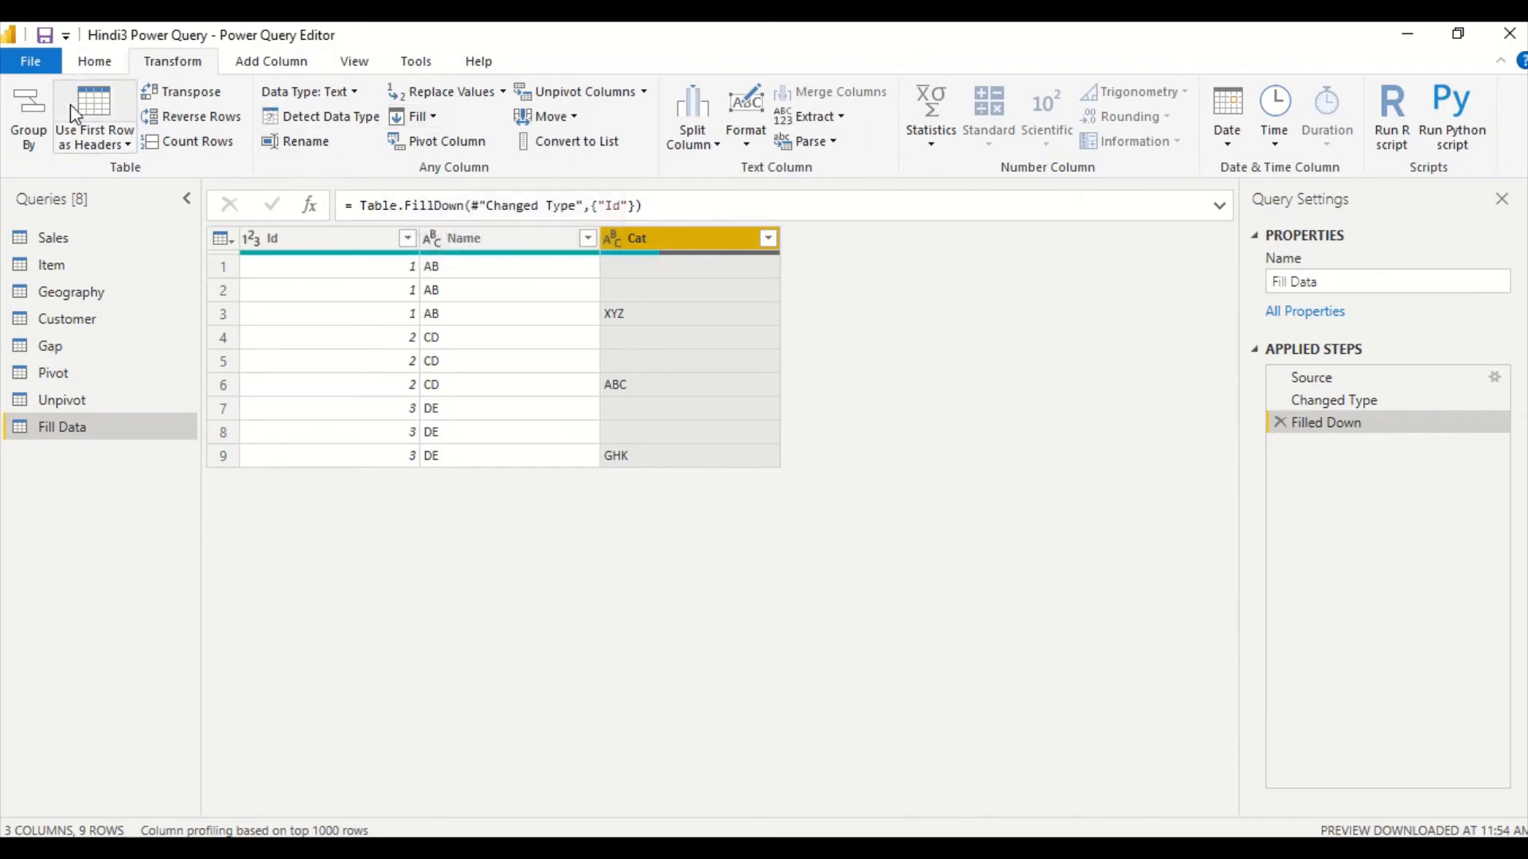
left_click(438, 116)
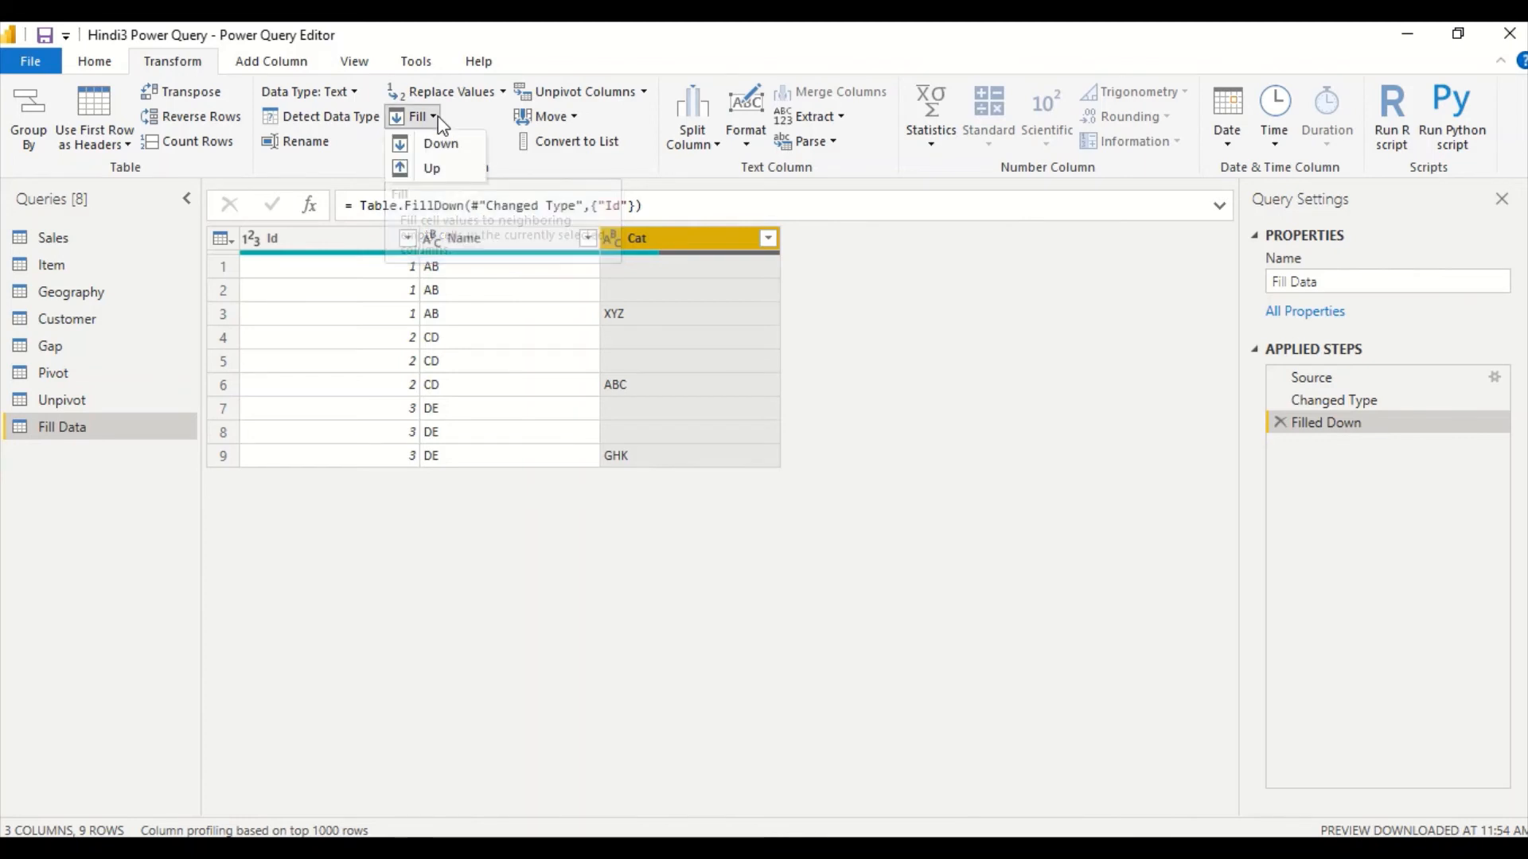
left_click(435, 168)
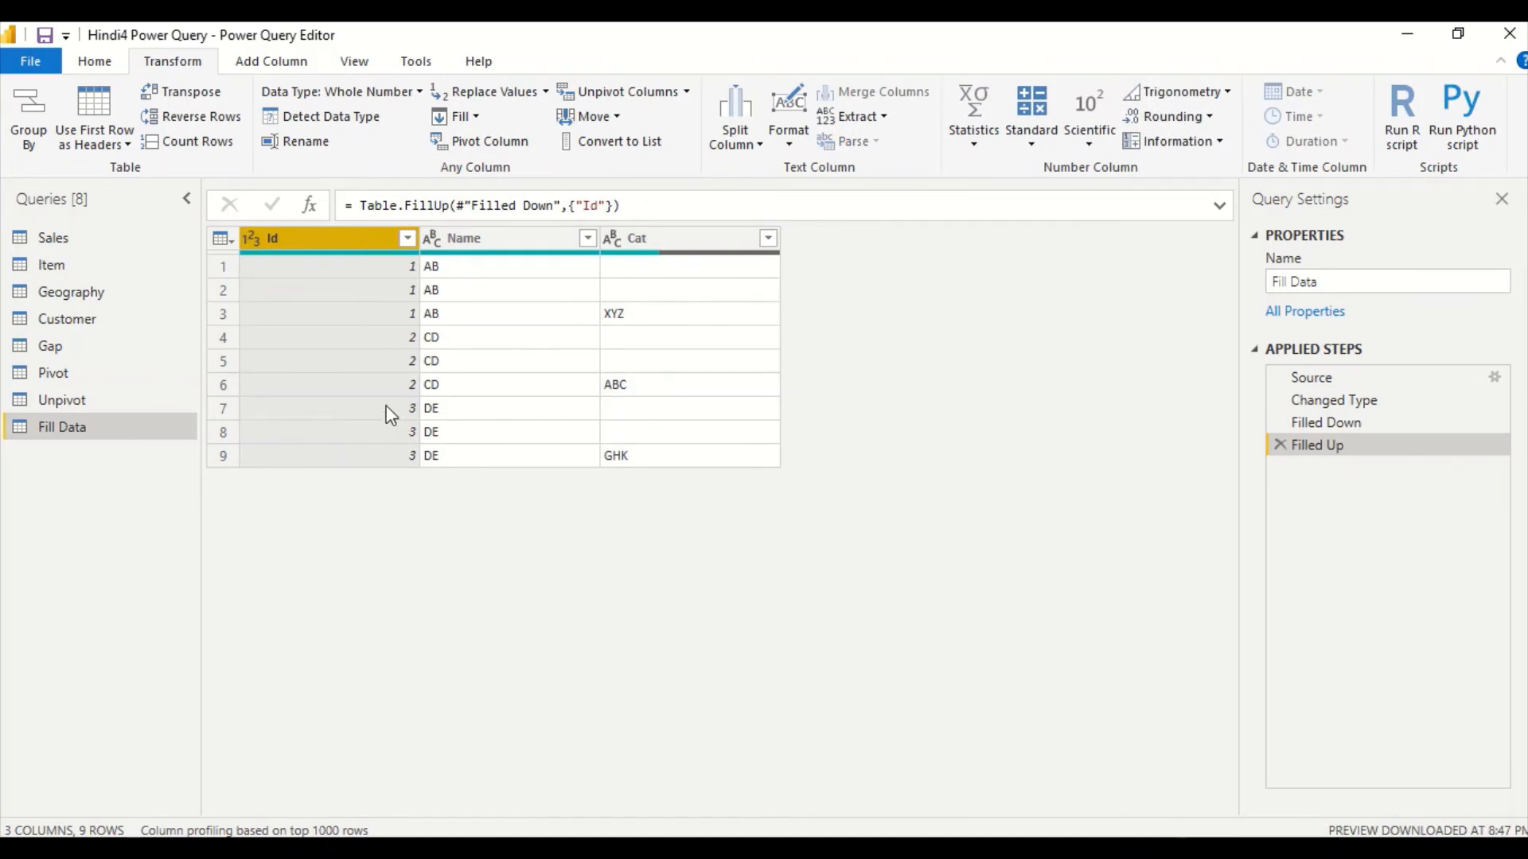
Step: Examine the Cat column's blank cells in the Changed Type and Source steps and in the source table's entry grid
left_click(1311, 415)
left_click(1314, 395)
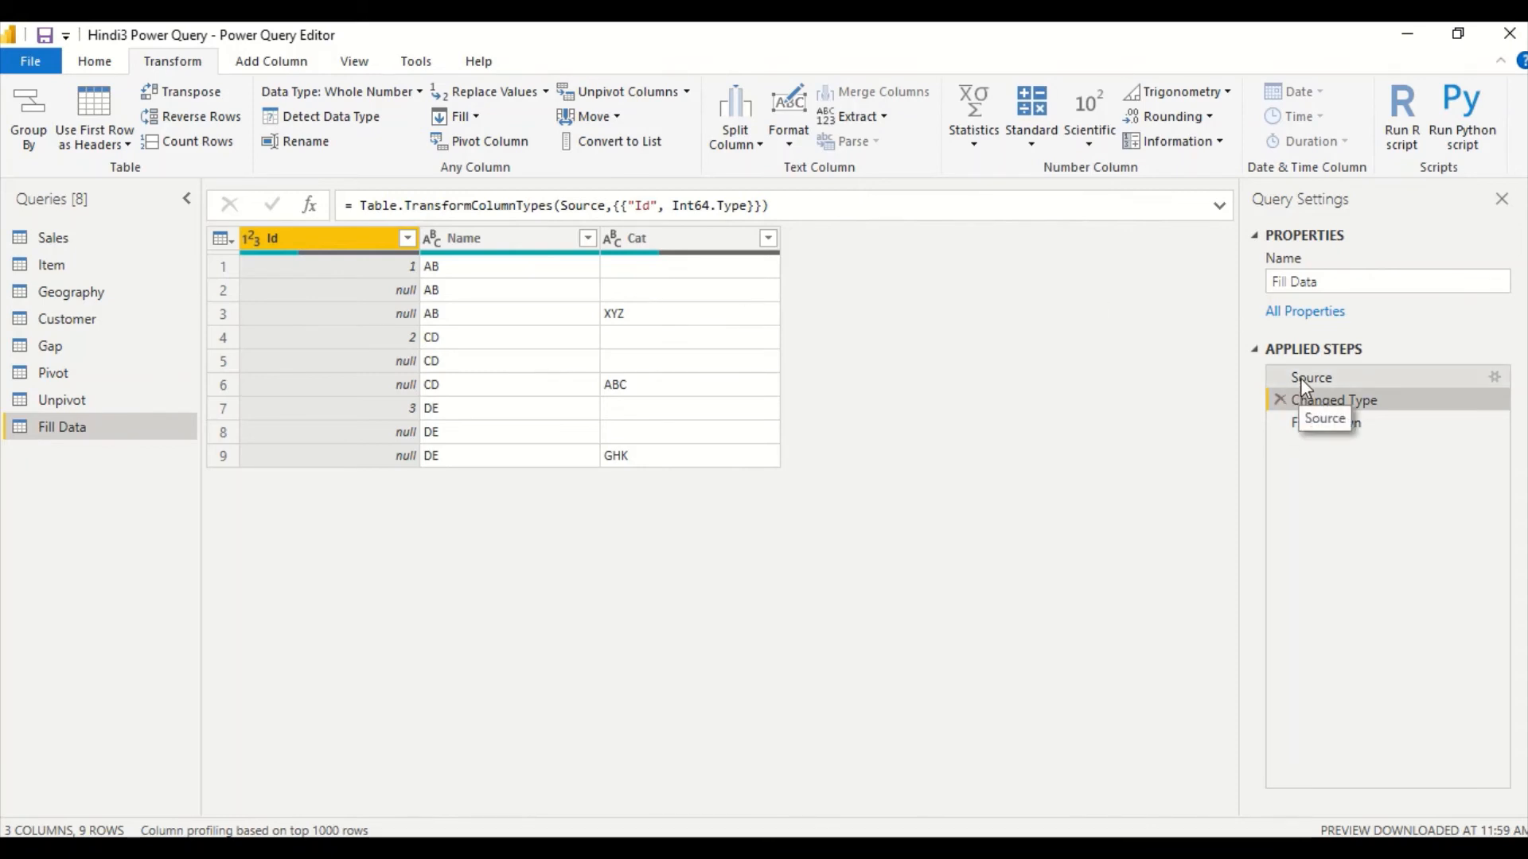
left_click(637, 240)
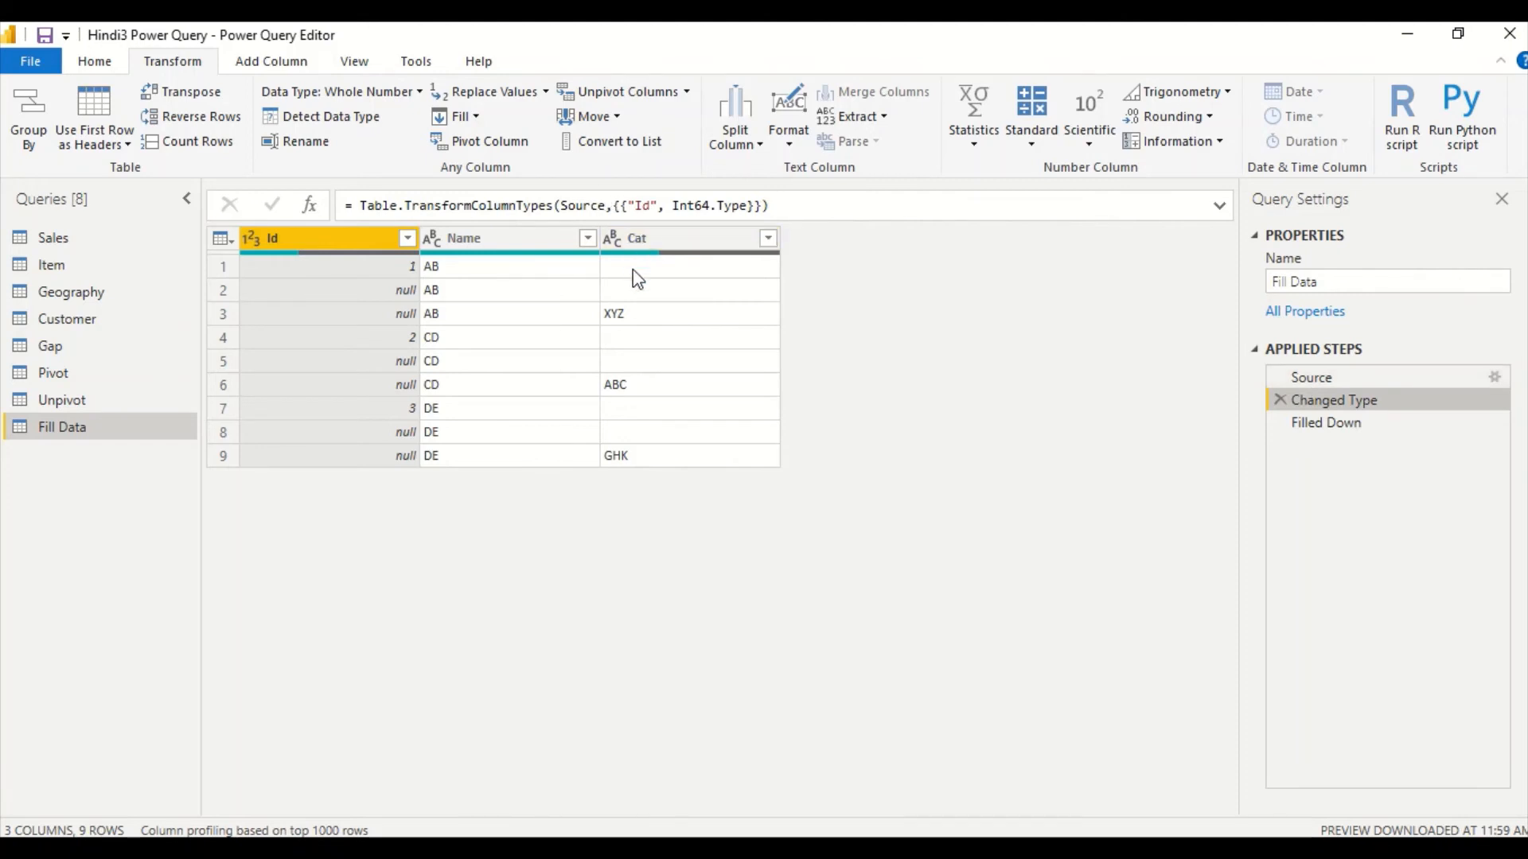
double_click(1313, 379)
left_click(615, 156)
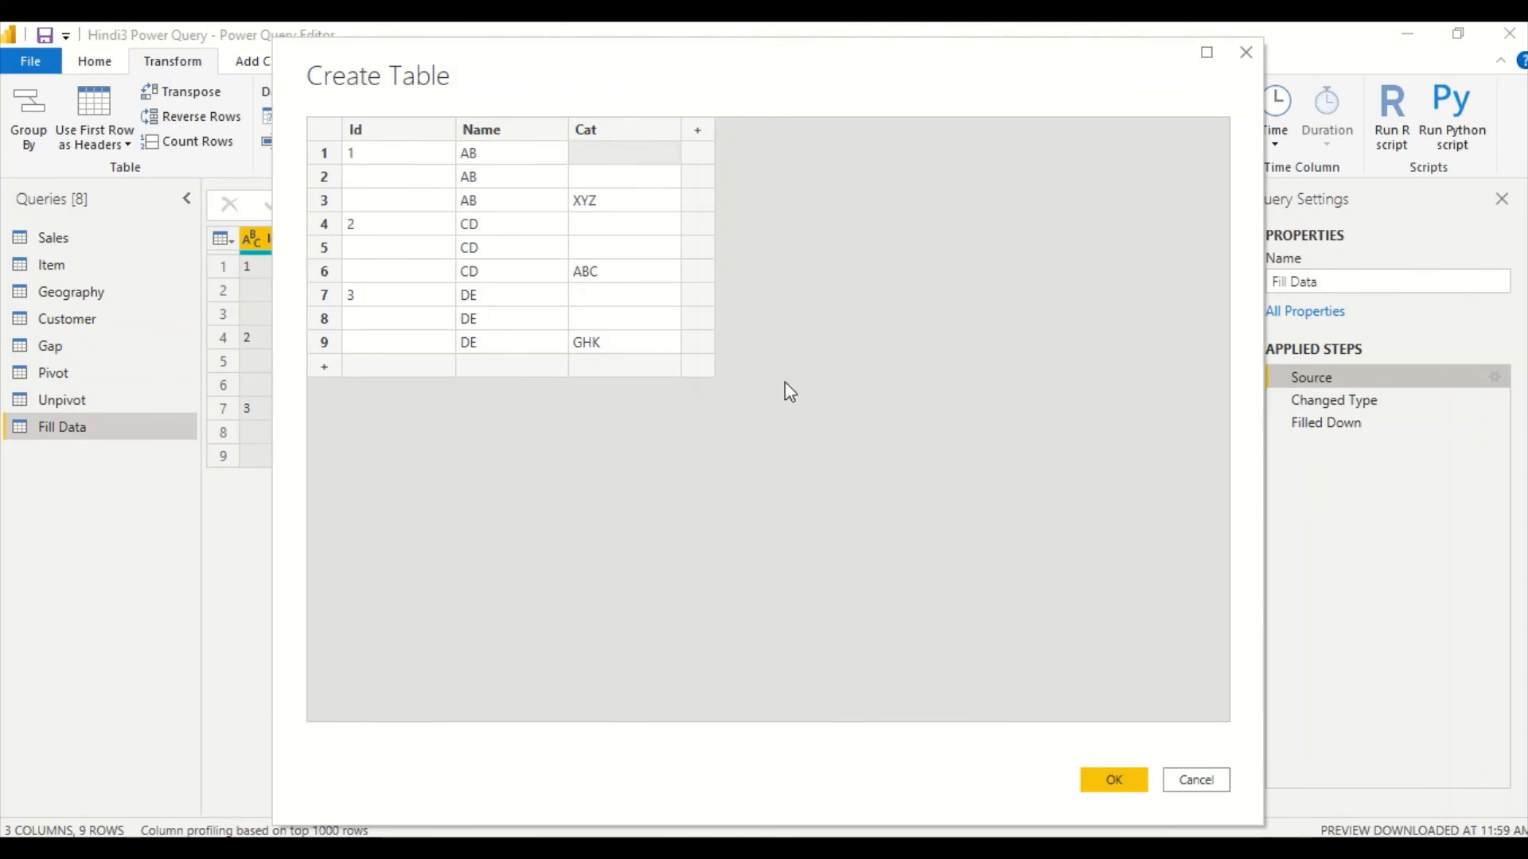
left_click(1118, 784)
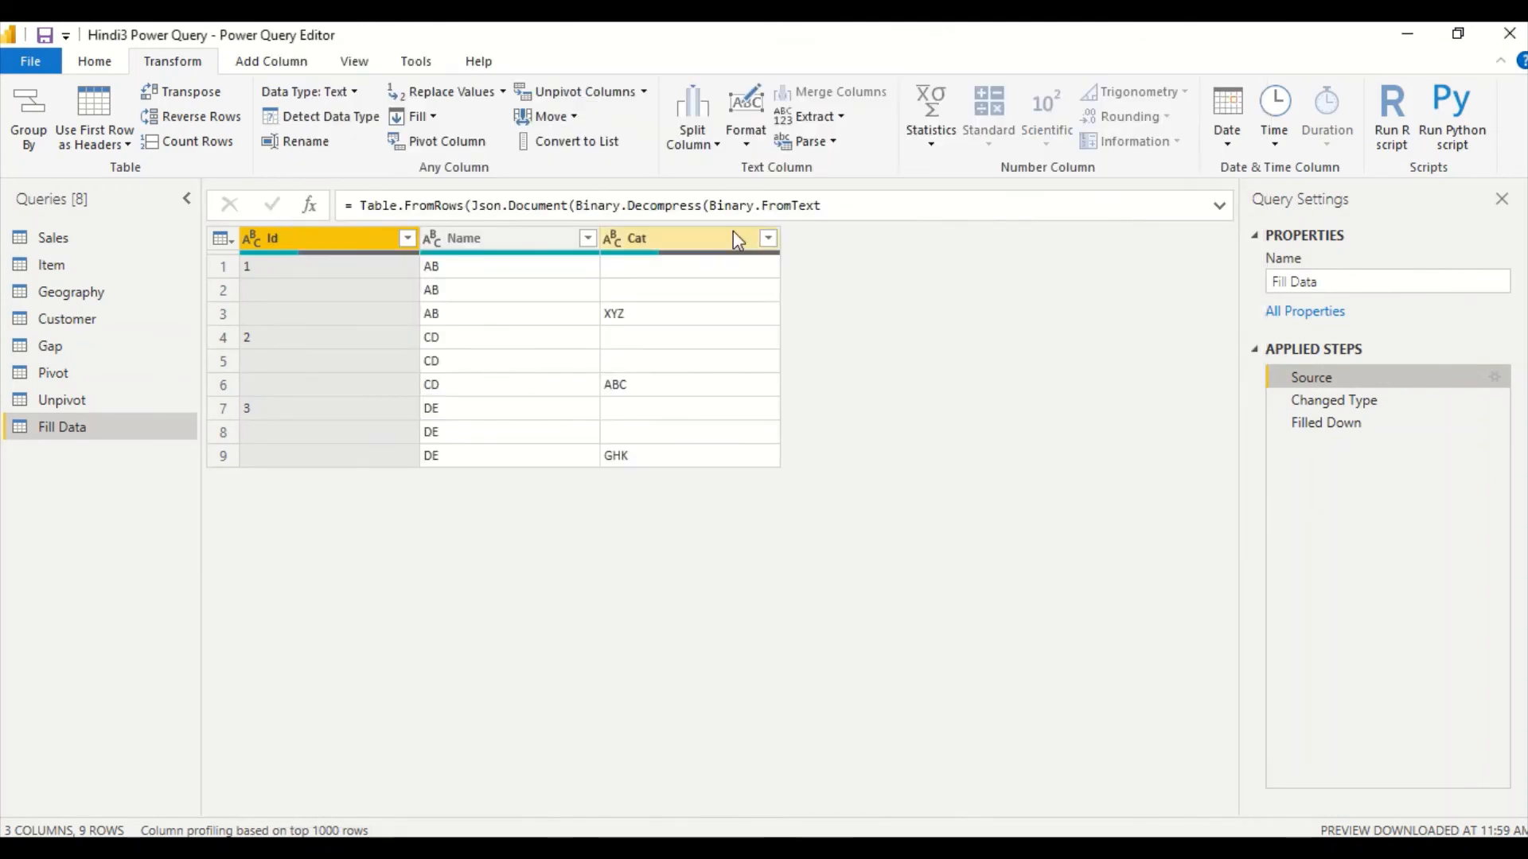
left_click(695, 275)
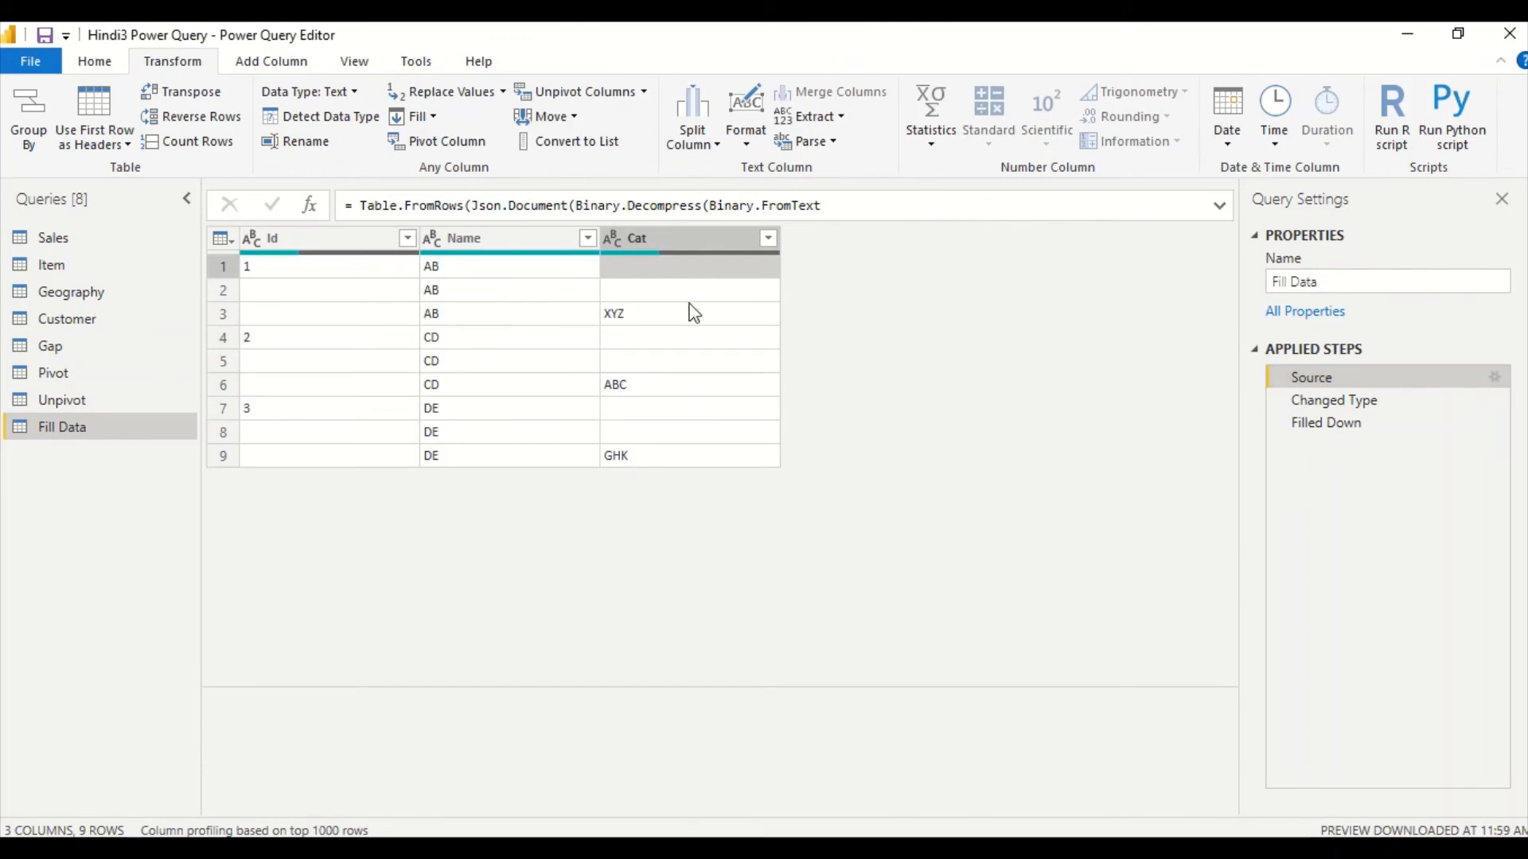
Step: Replace the Cat column's empty values with null after the Filled Down step
left_click(1334, 424)
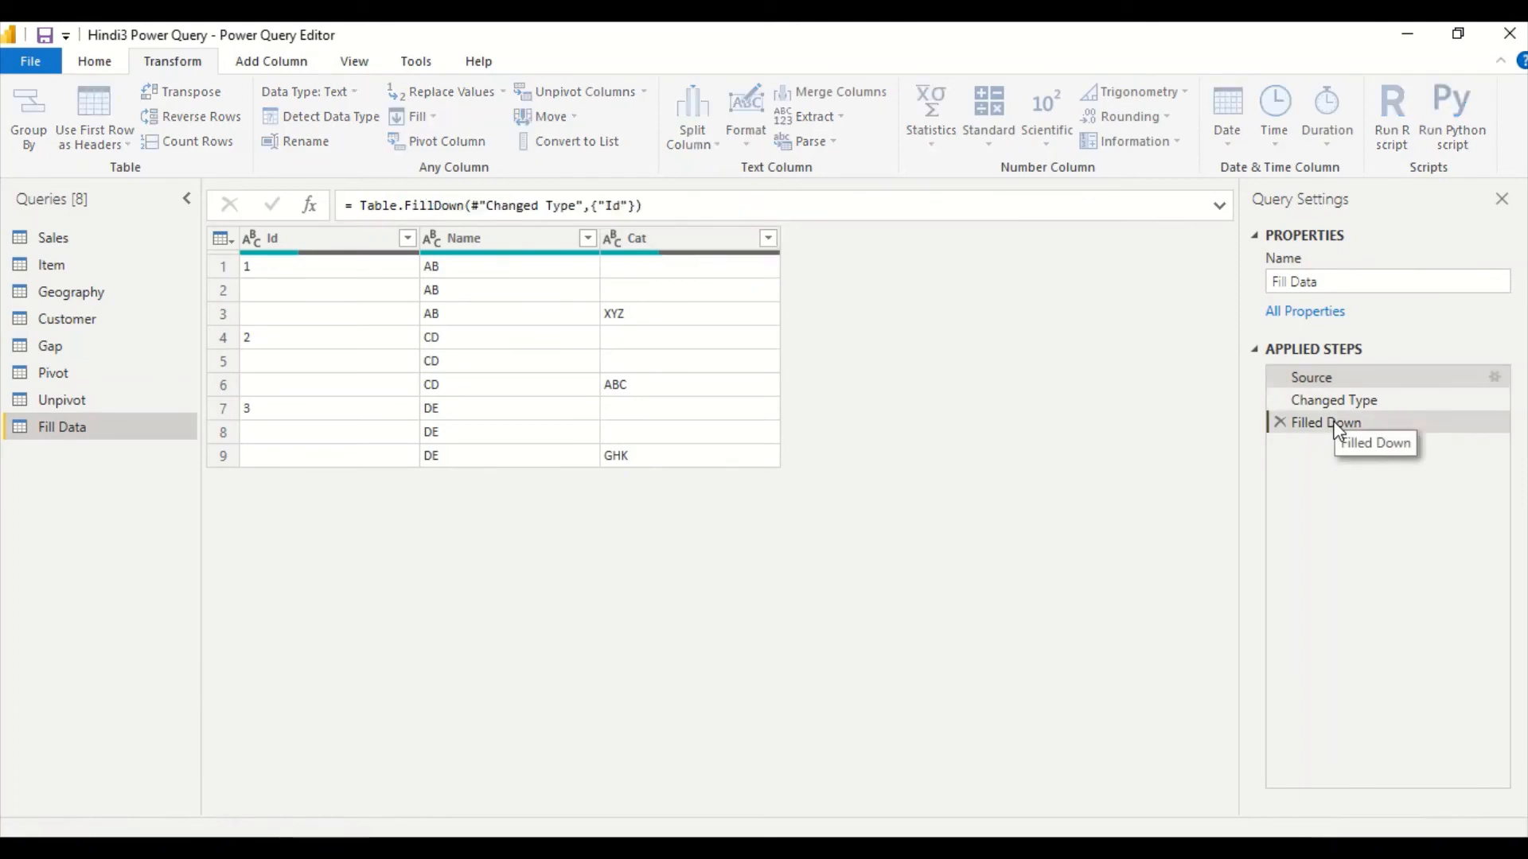
right_click(667, 248)
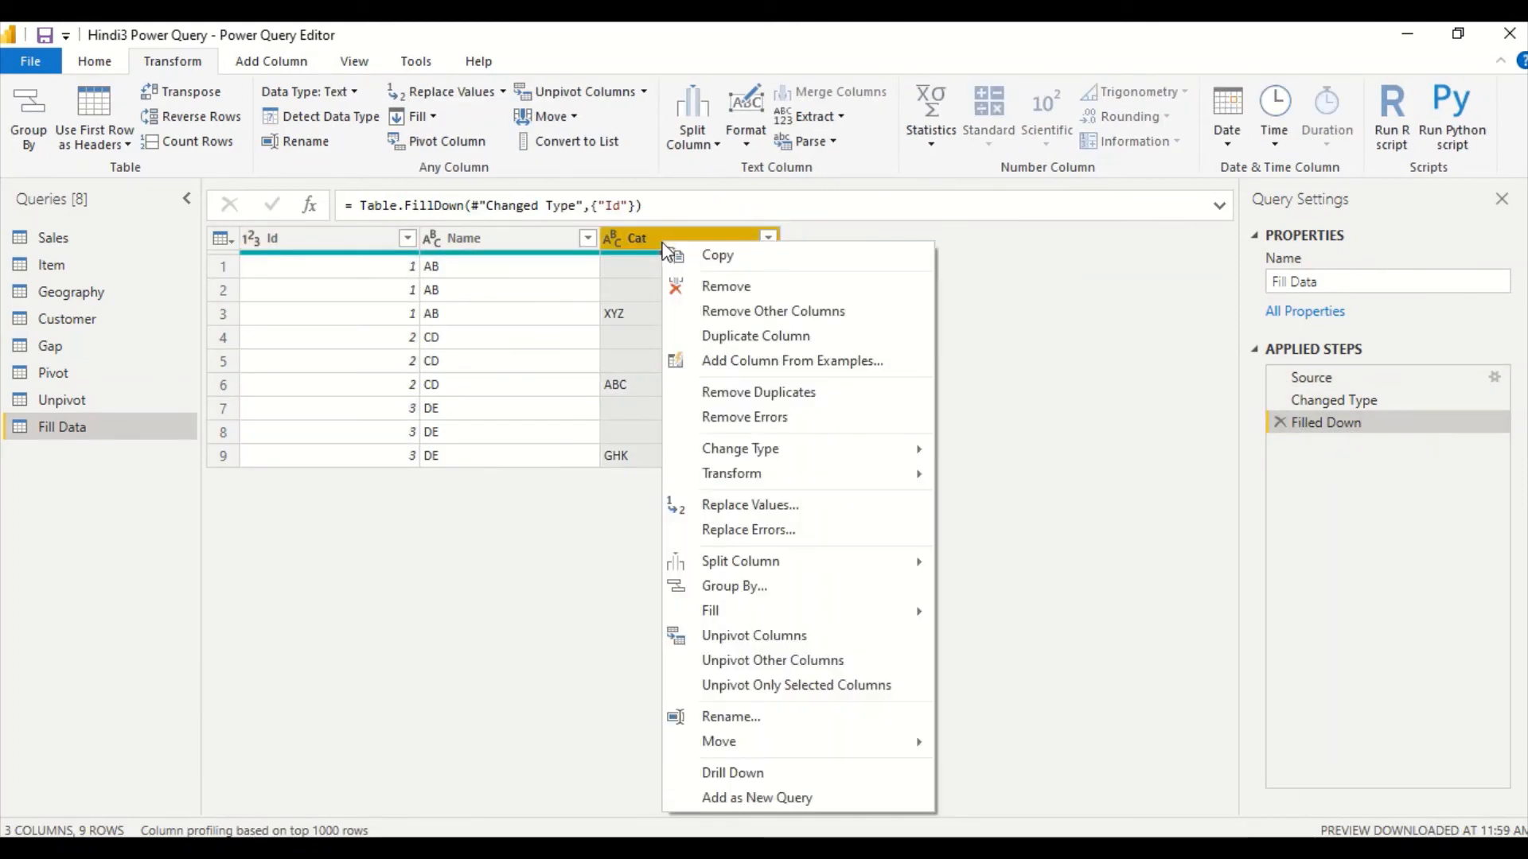
left_click(733, 506)
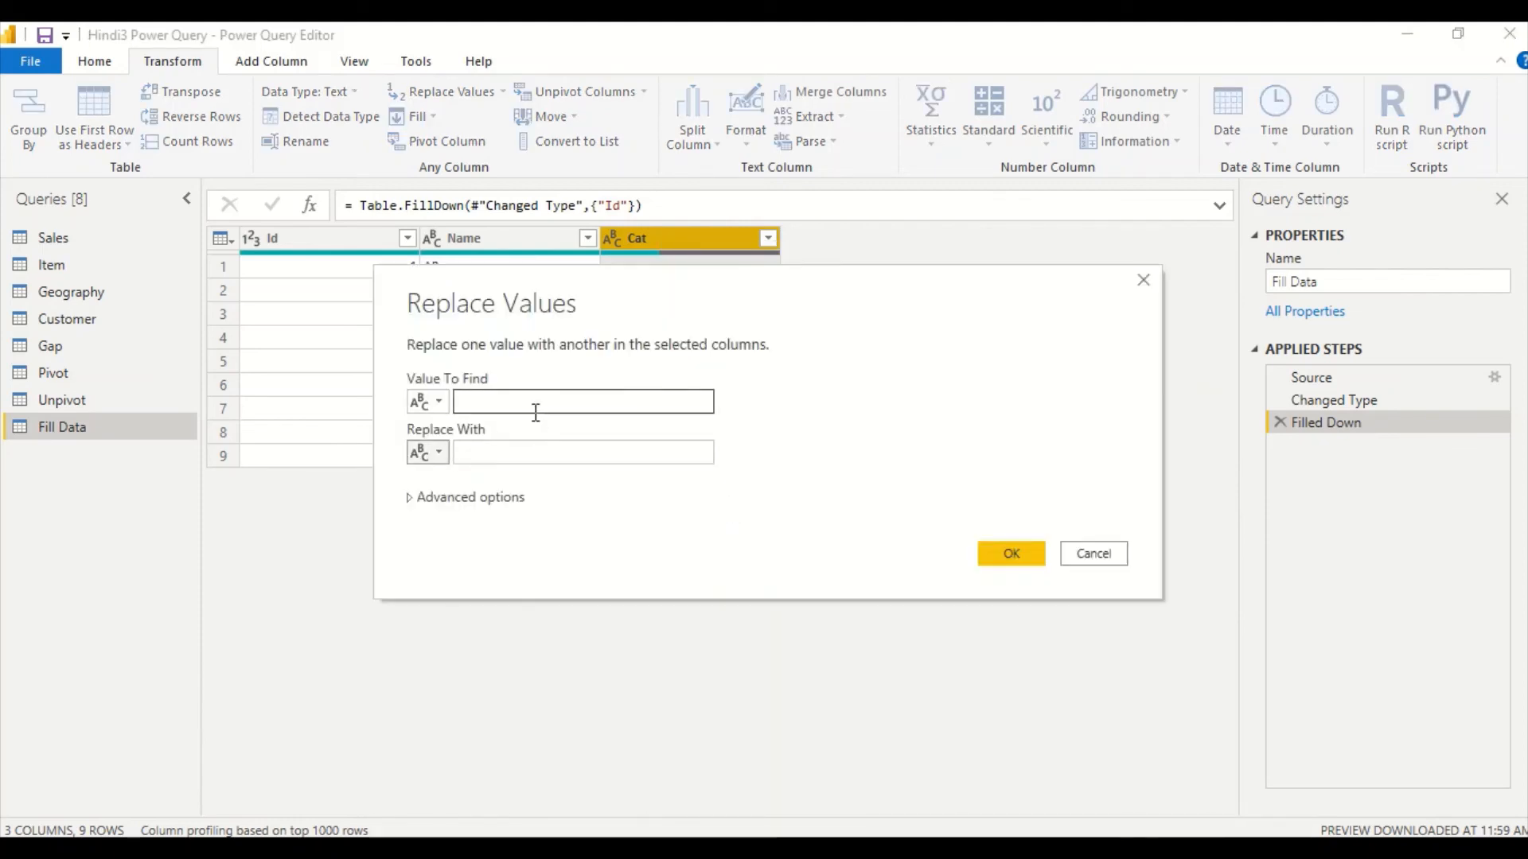
left_click(532, 450)
type("null")
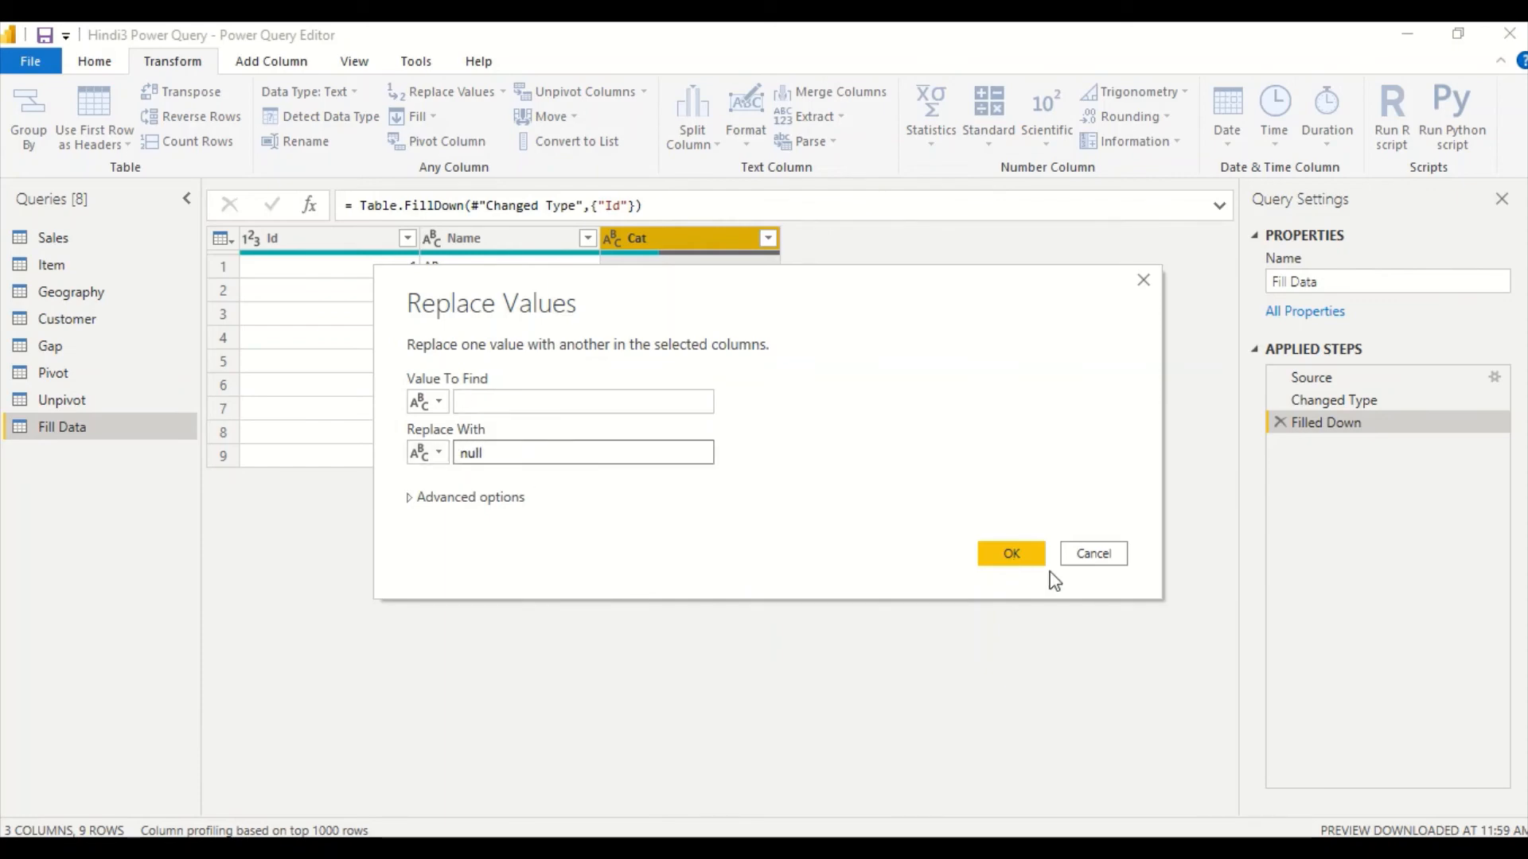
left_click(1019, 556)
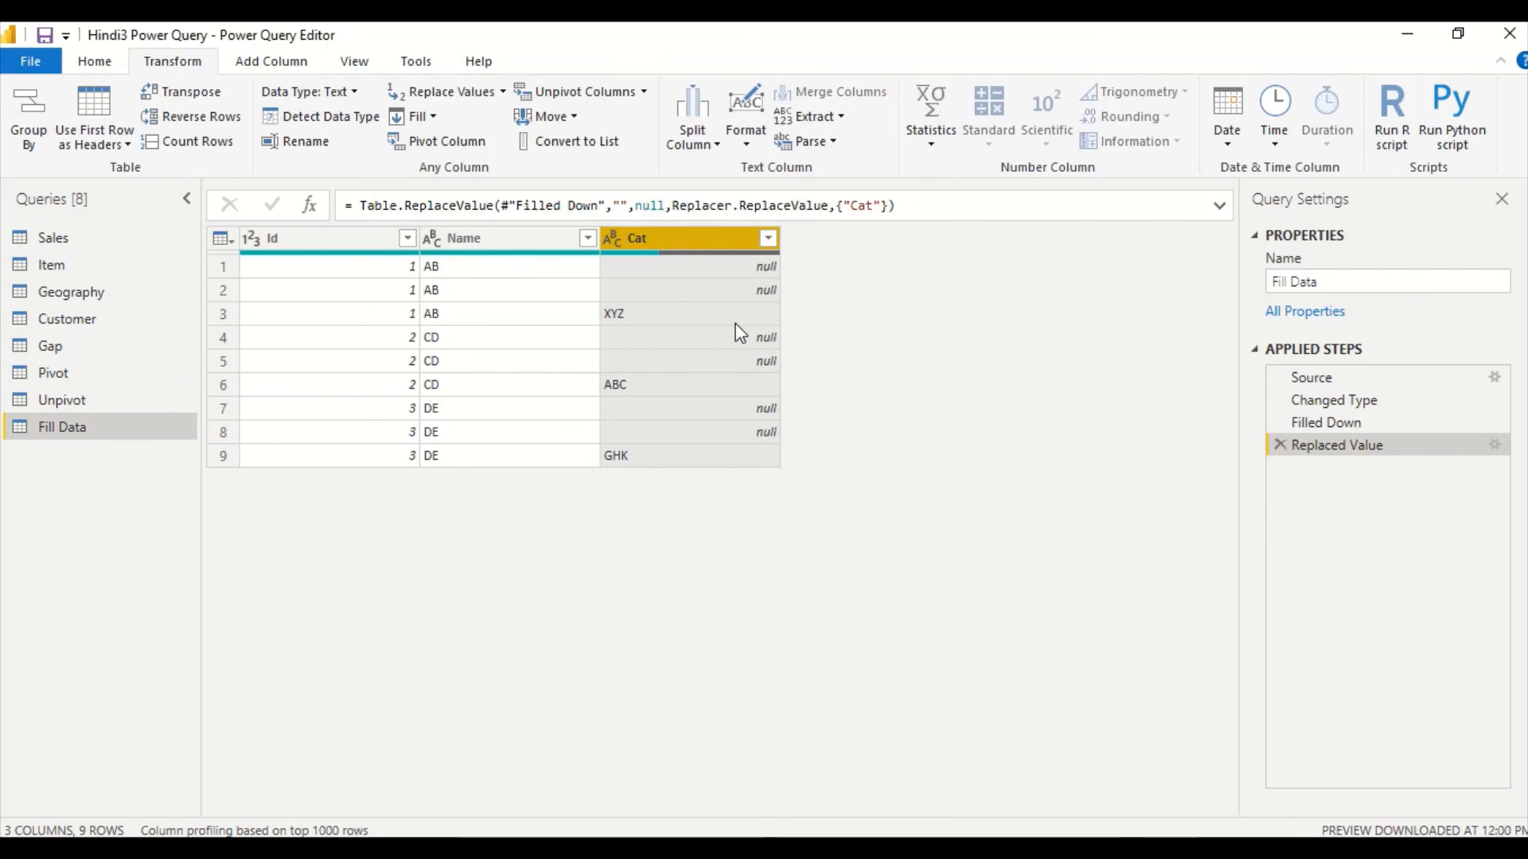
Step: Review the settings of the Replaced Value step and fill the Cat column's null cells upward
double_click(1309, 446)
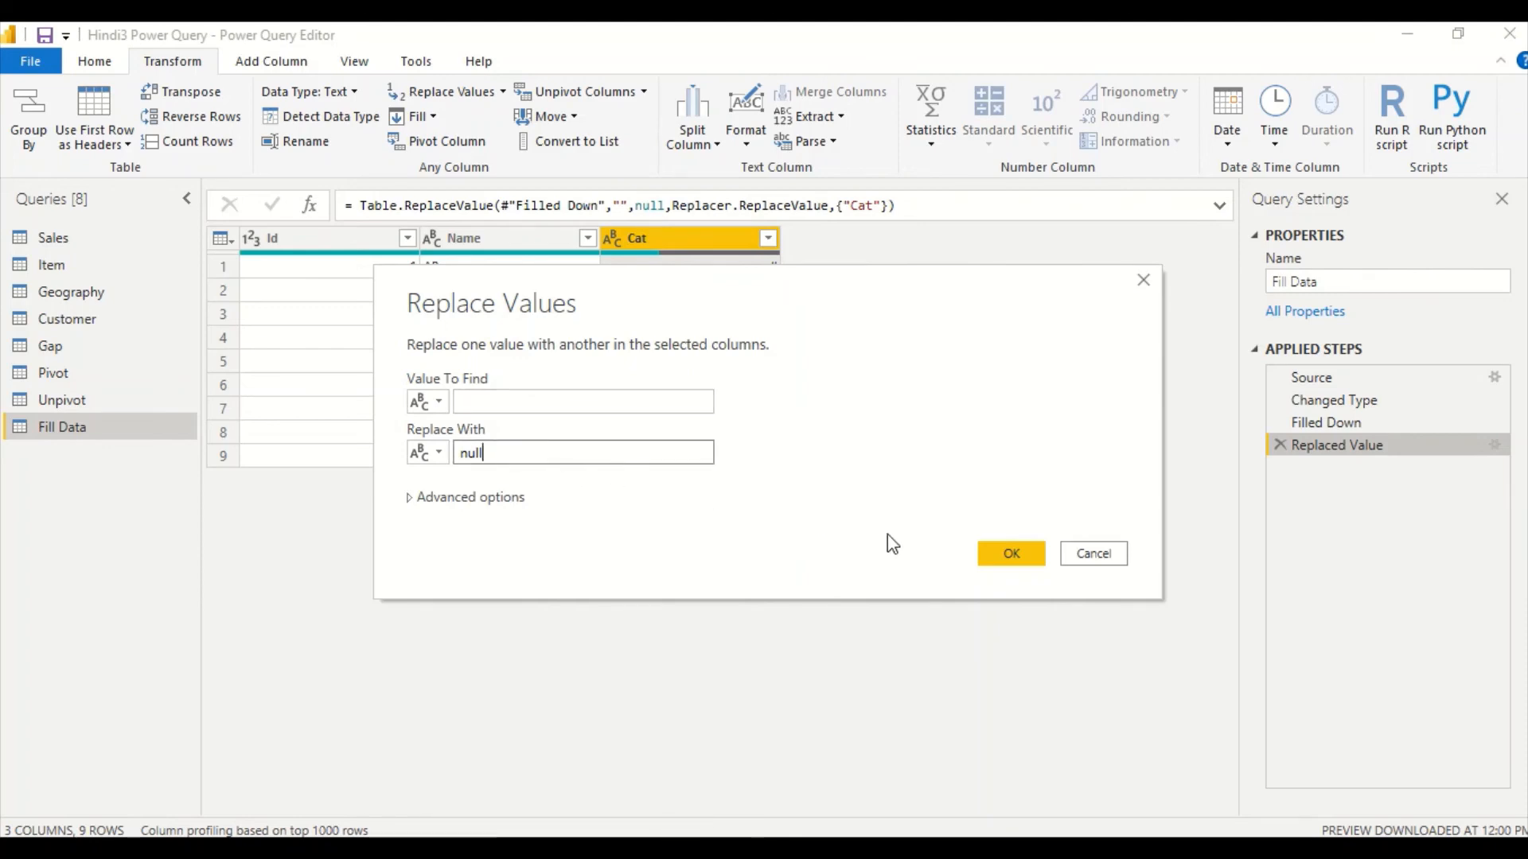
left_click(999, 562)
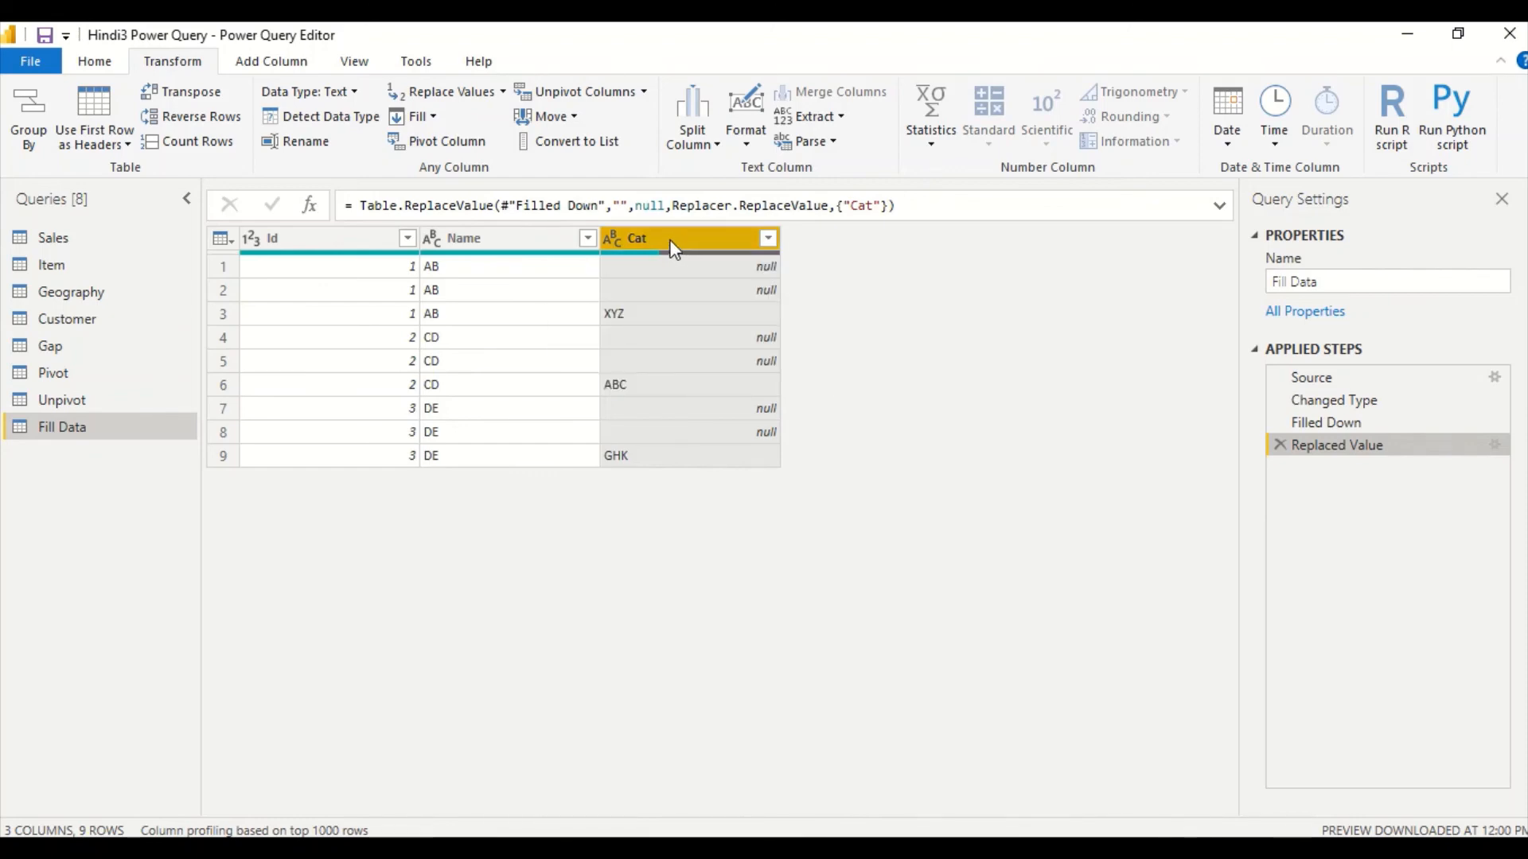
left_click(434, 117)
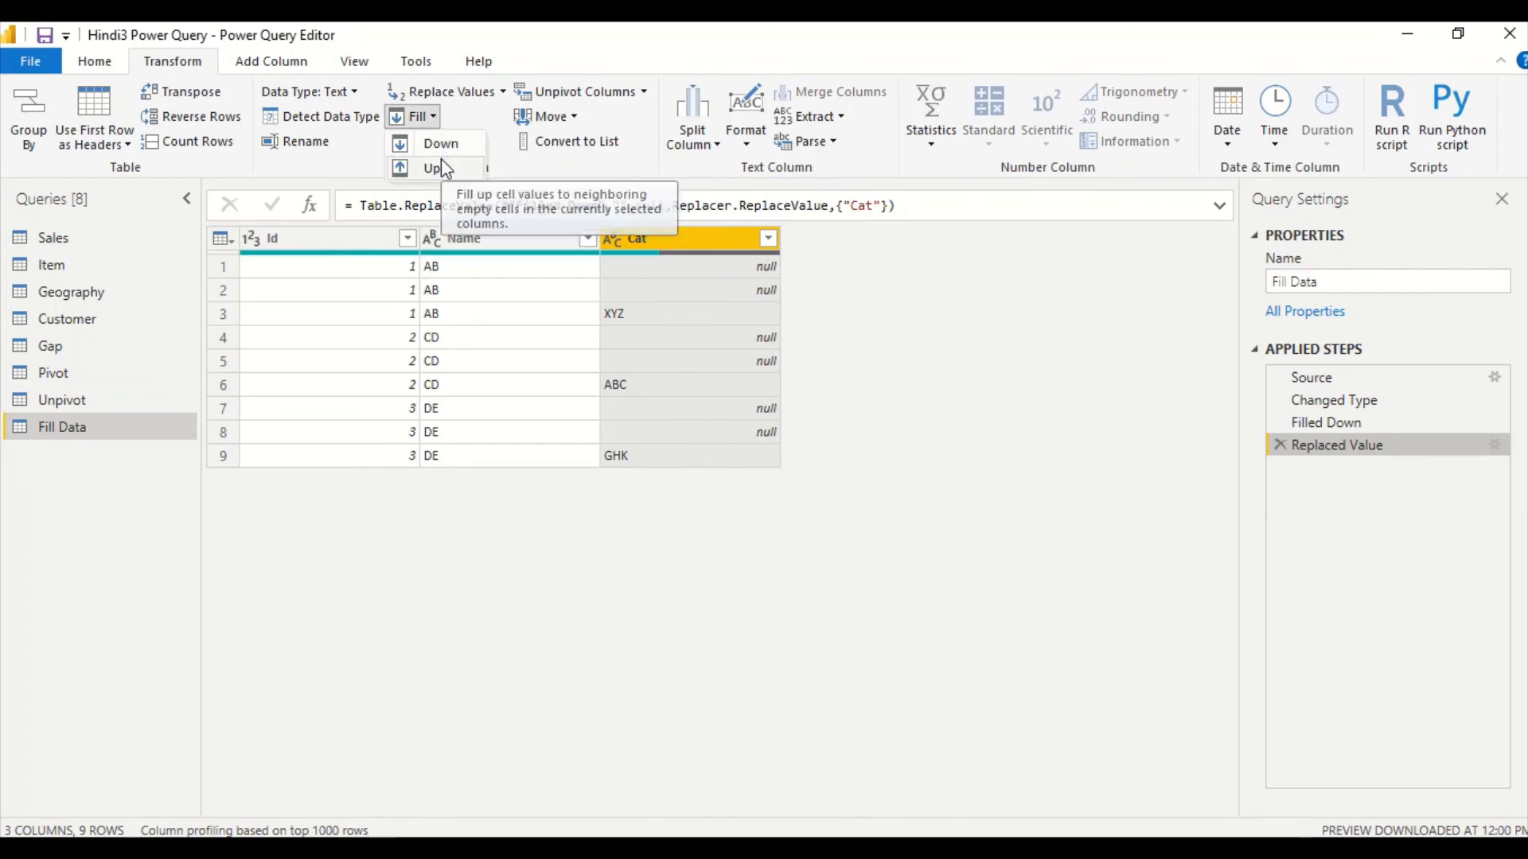
left_click(441, 161)
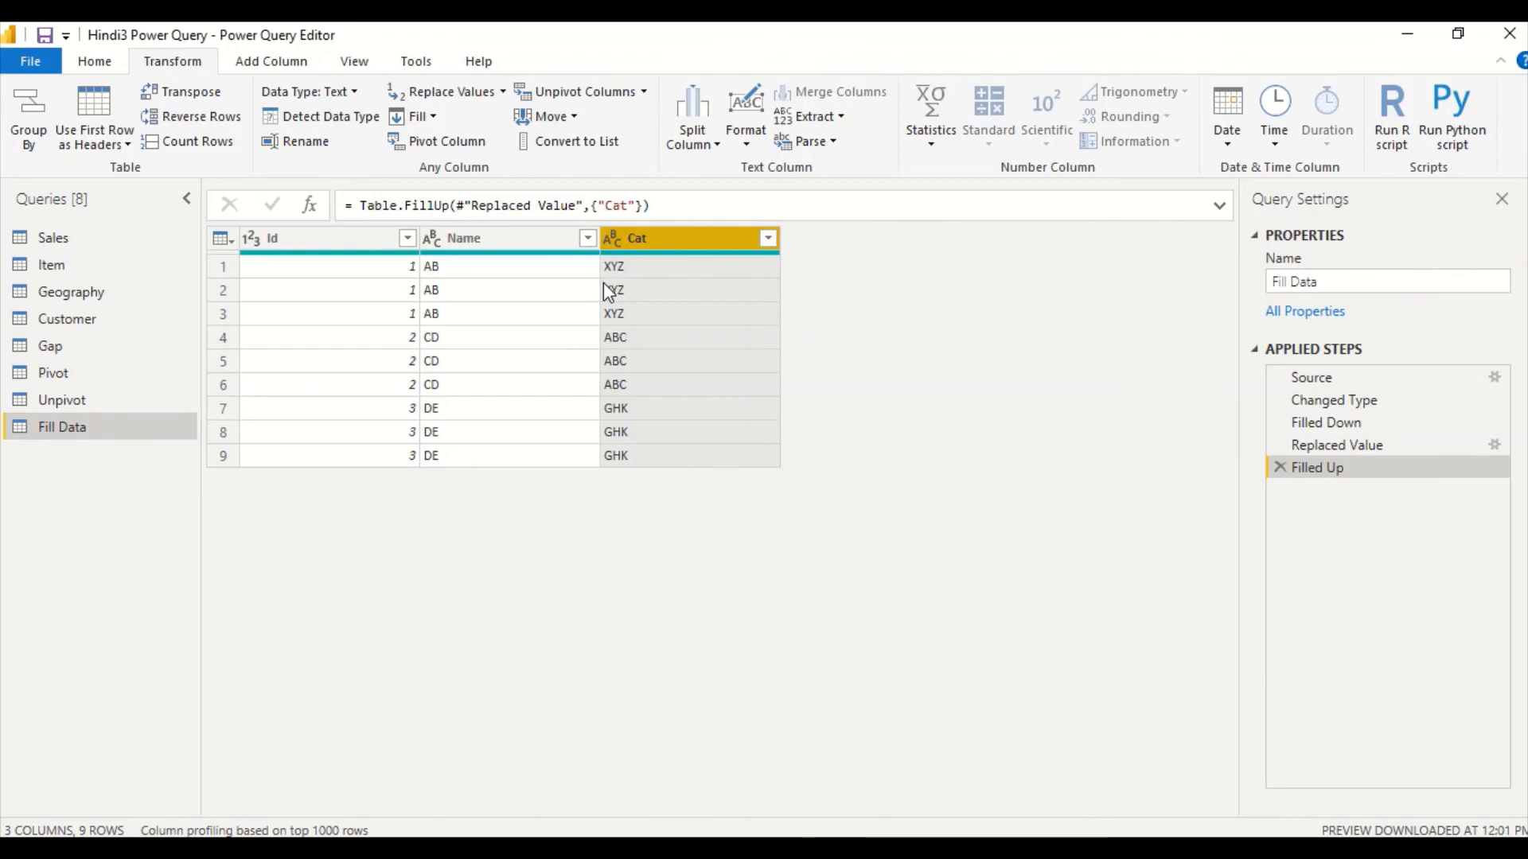
Step: Close Power Query Editor with the changes applied and show the Fill Data table in Power BI Desktop's Data view
left_click(94, 61)
left_click(30, 143)
left_click(67, 170)
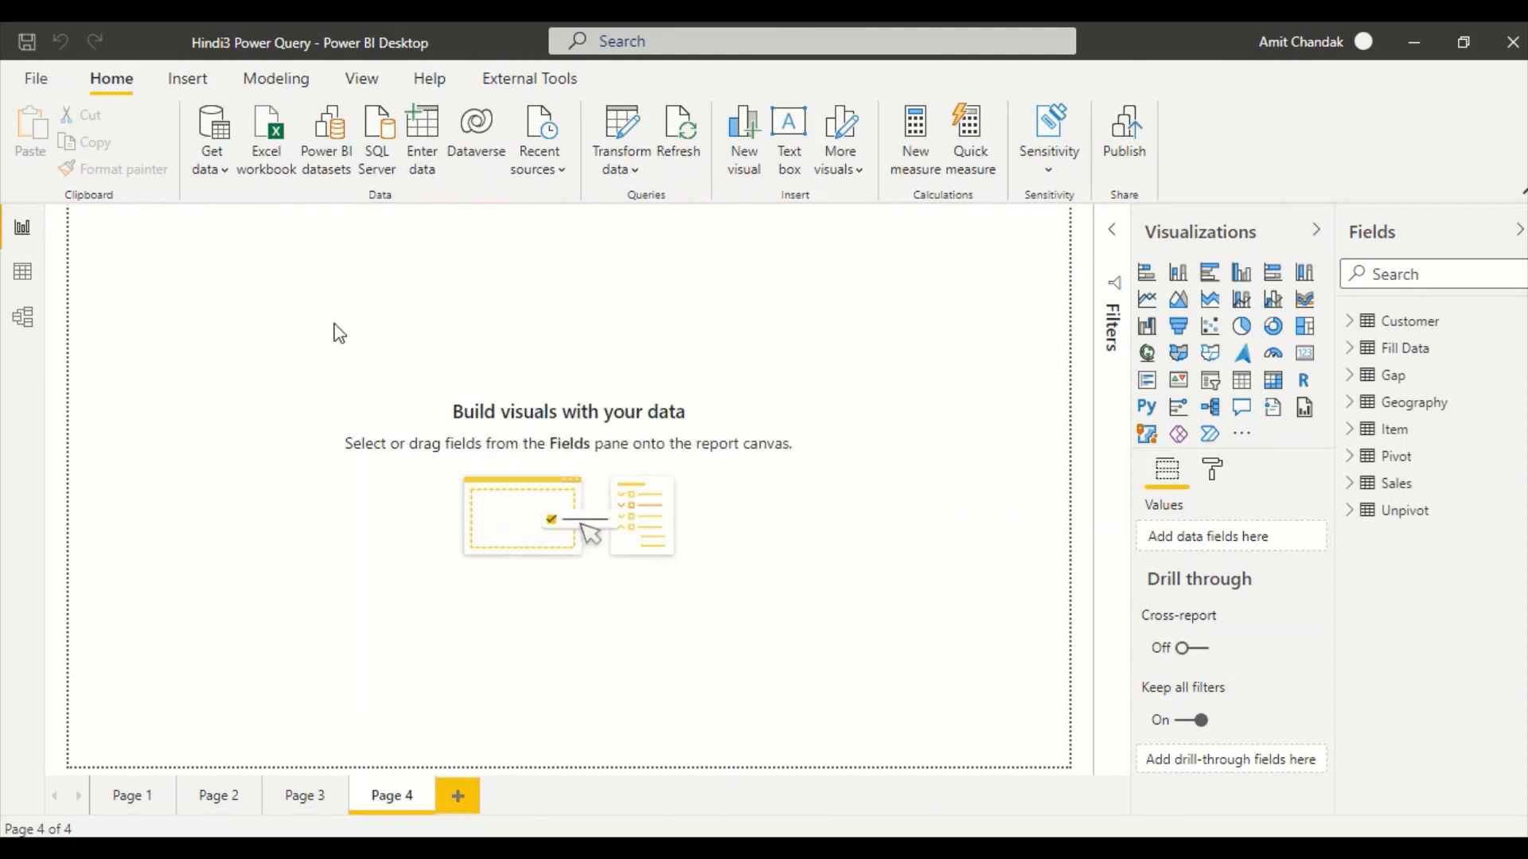
left_click(24, 273)
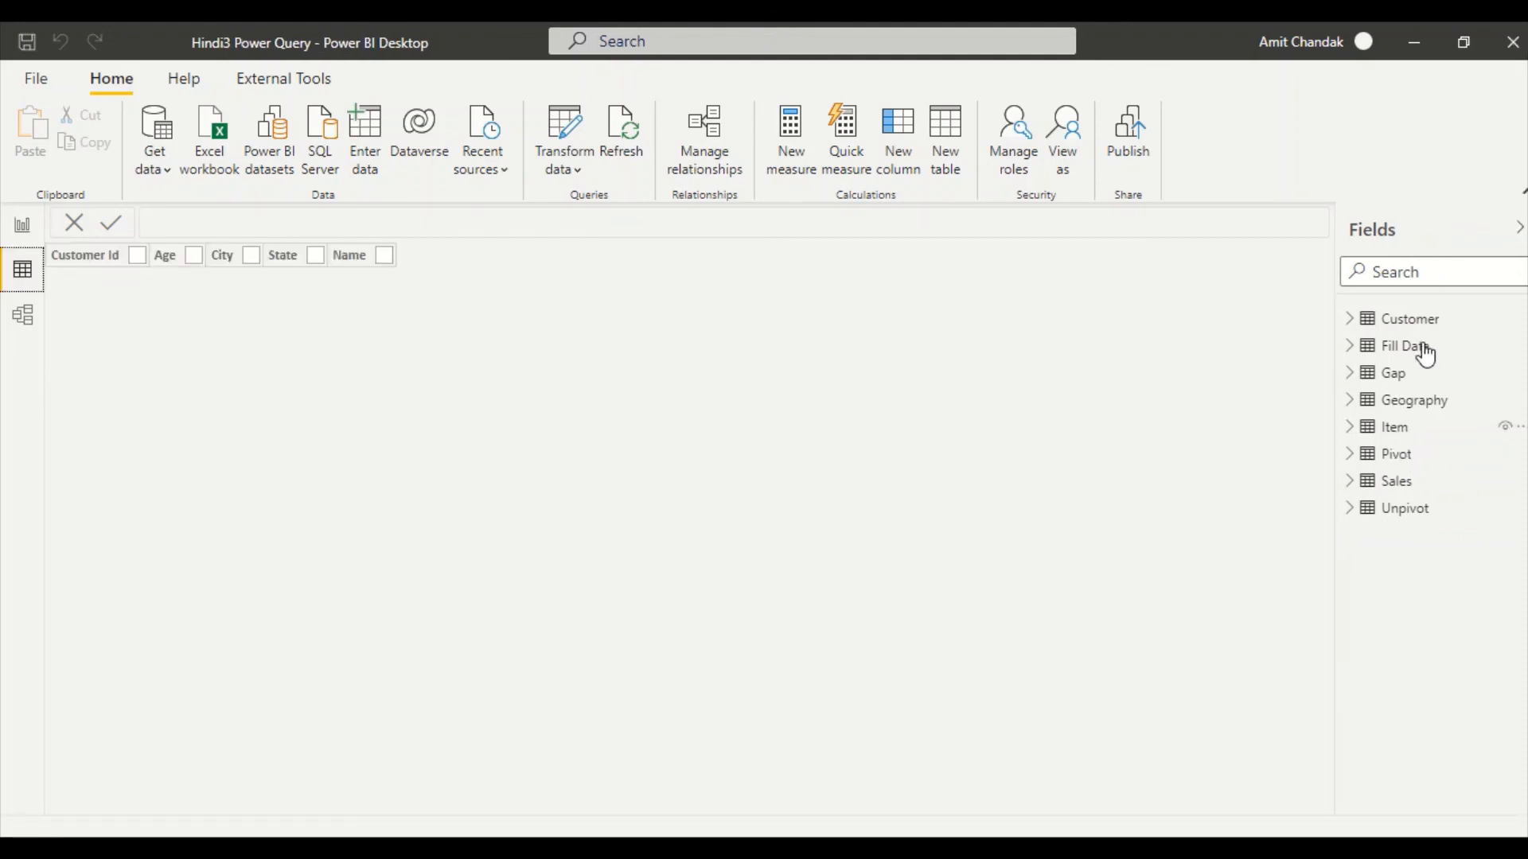
left_click(1424, 347)
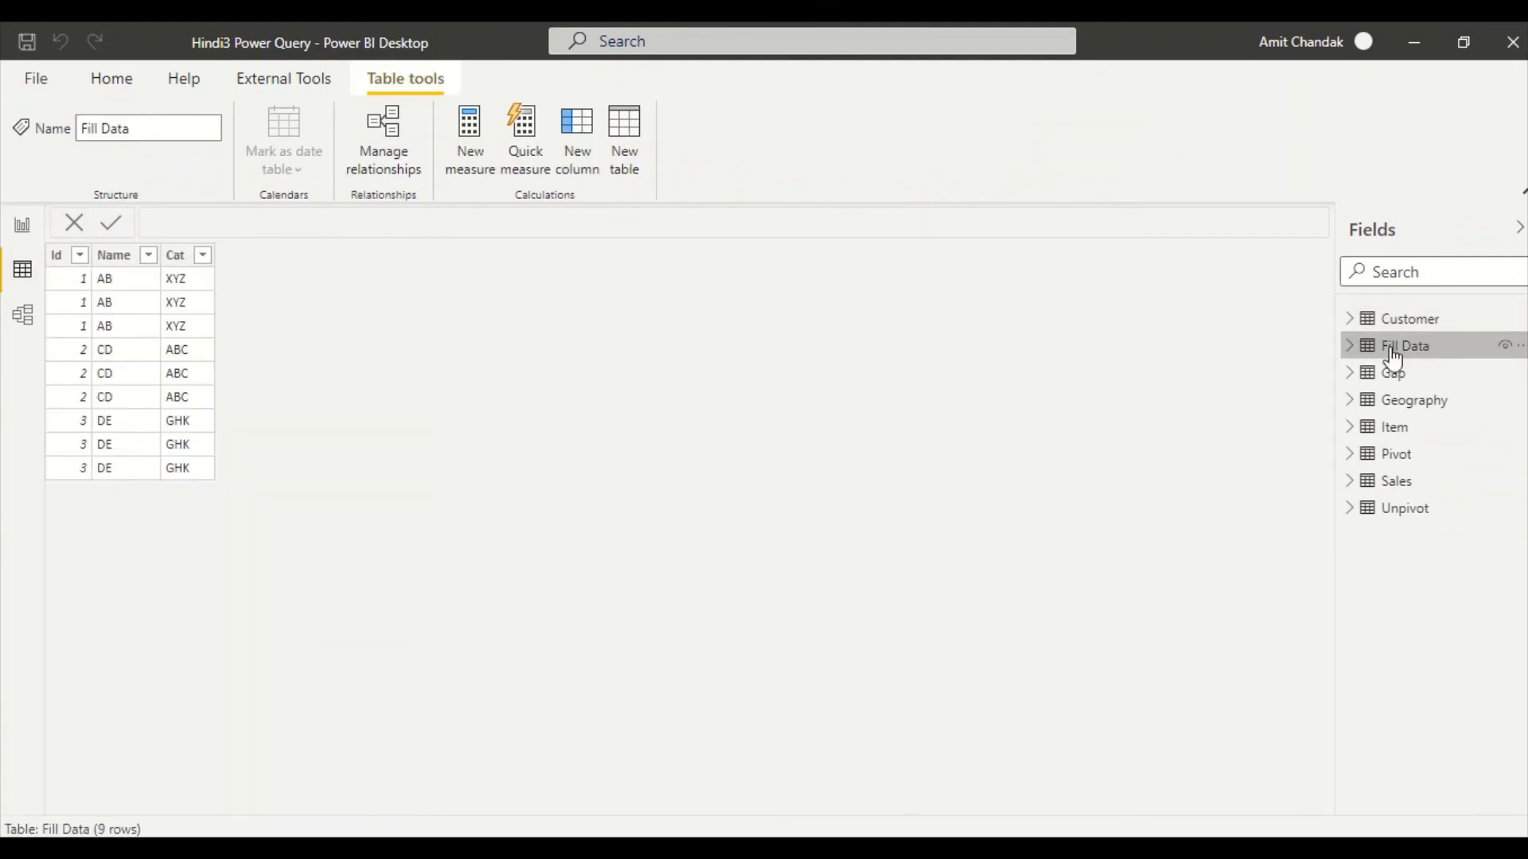